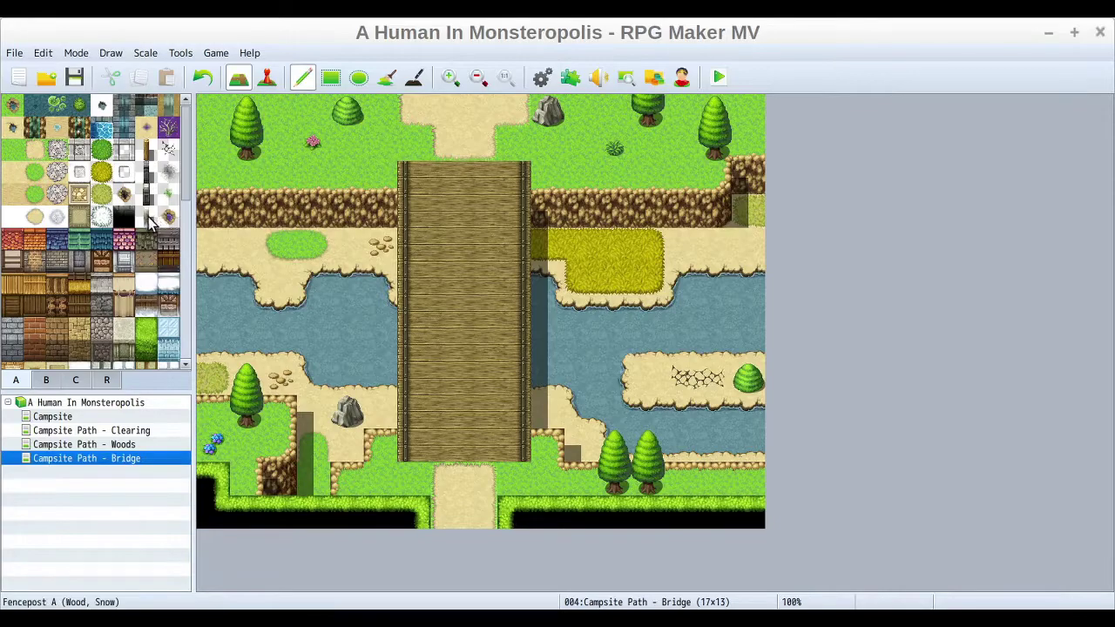
# Step: Place the Sign A tile on the grass beside the path, just northwest of the bridge at 5,1
pyautogui.click(46, 380)
pyautogui.scroll(-2, 111, 213)
pyautogui.click(57, 268)
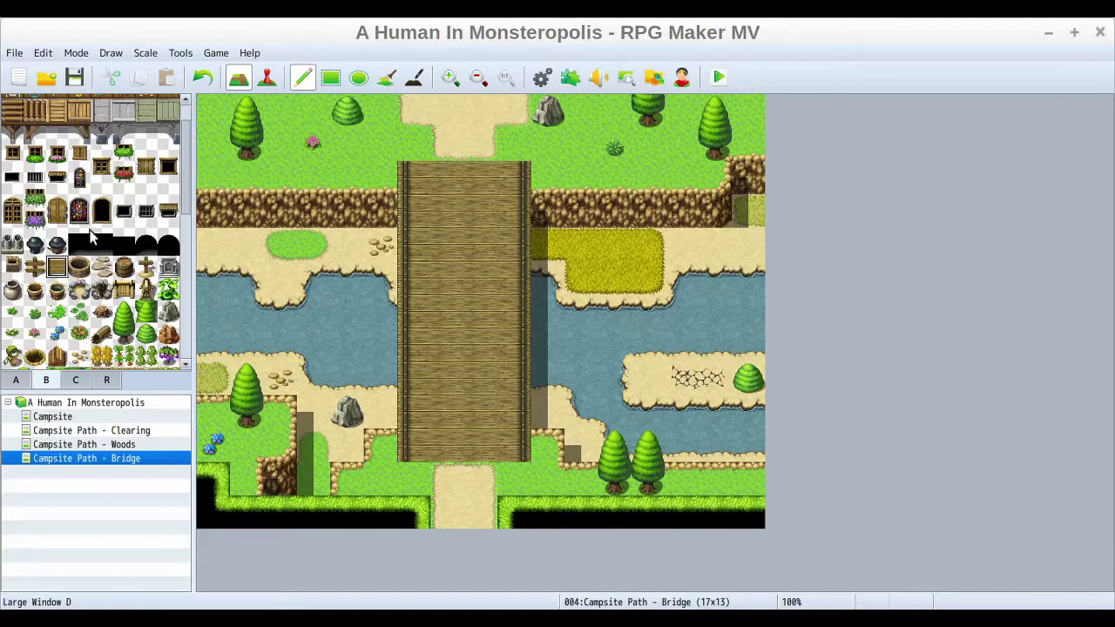
pyautogui.click(35, 270)
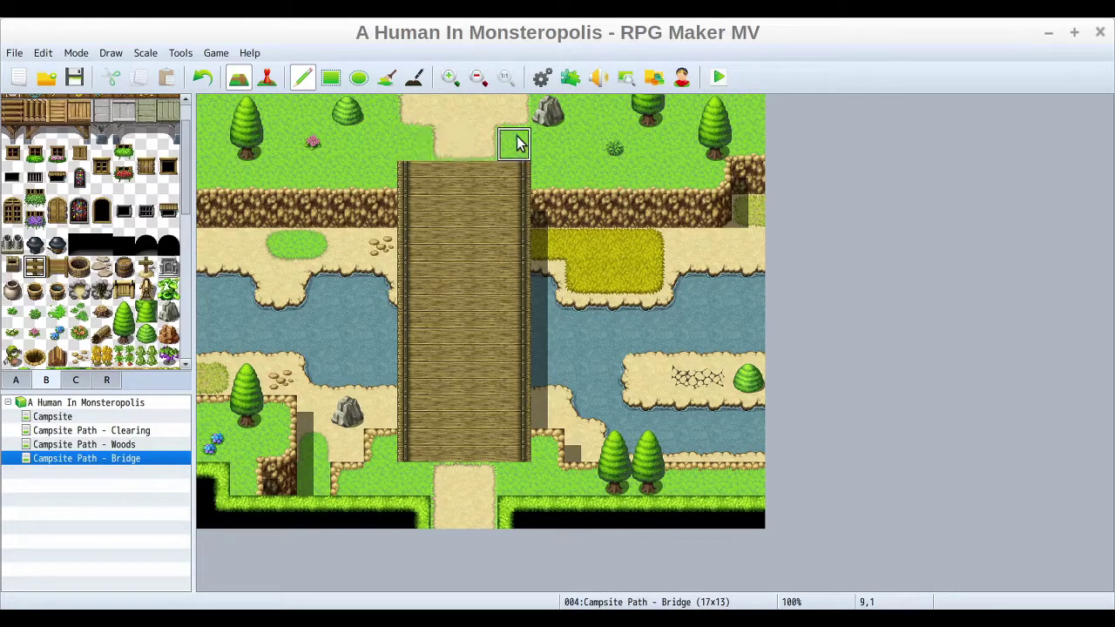
pyautogui.click(390, 138)
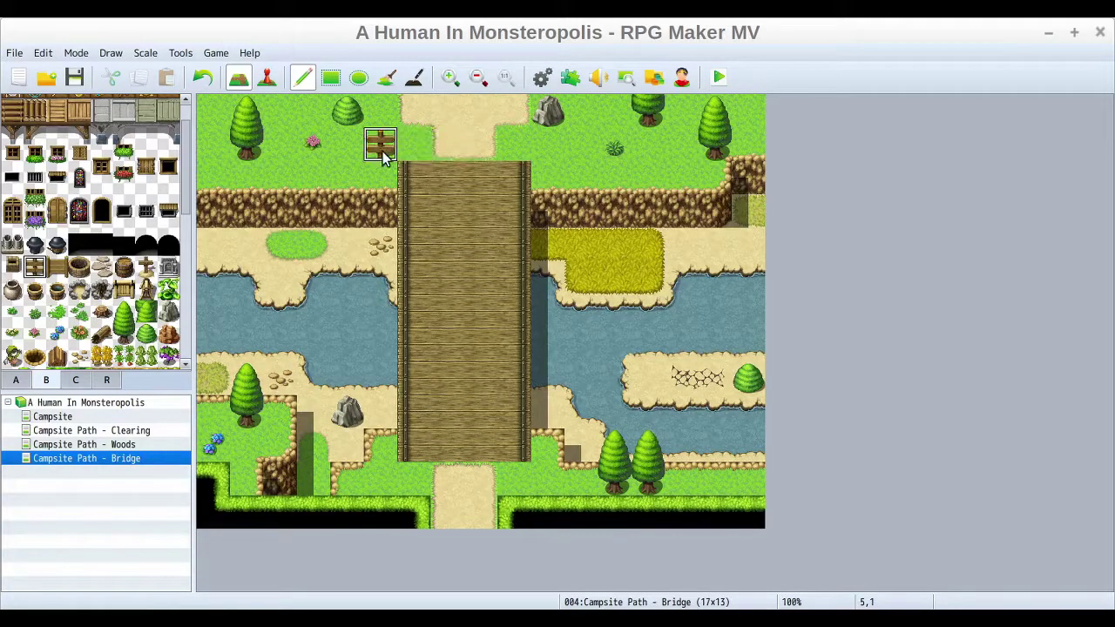
# Step: Create a new event on the sign tile with its priority set to Same as characters
pyautogui.click(267, 78)
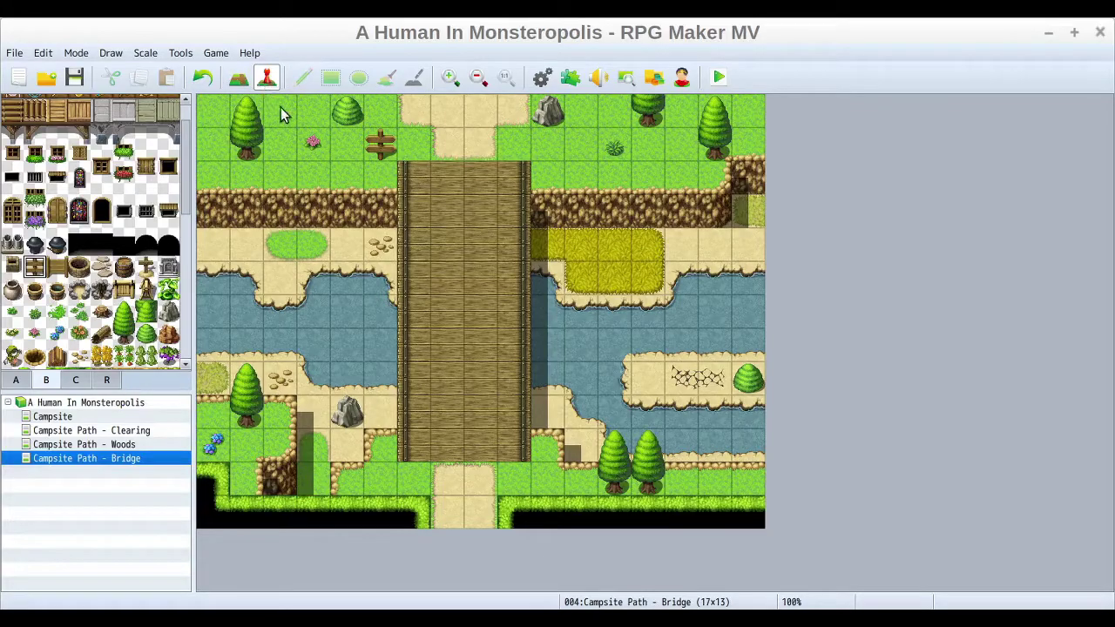
pyautogui.rightClick(389, 150)
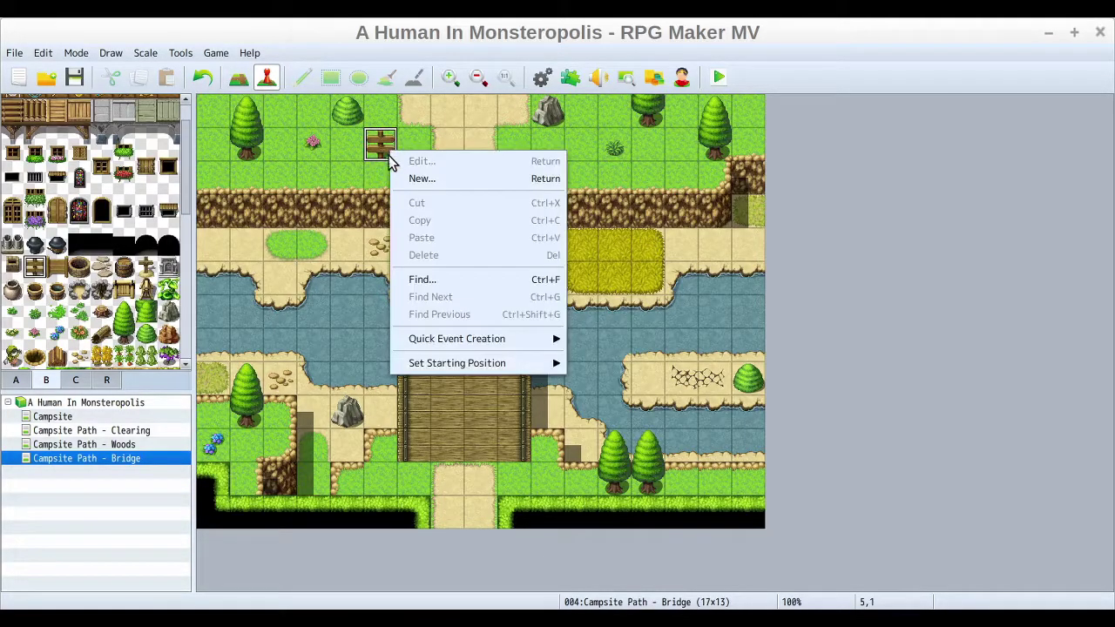
pyautogui.click(458, 180)
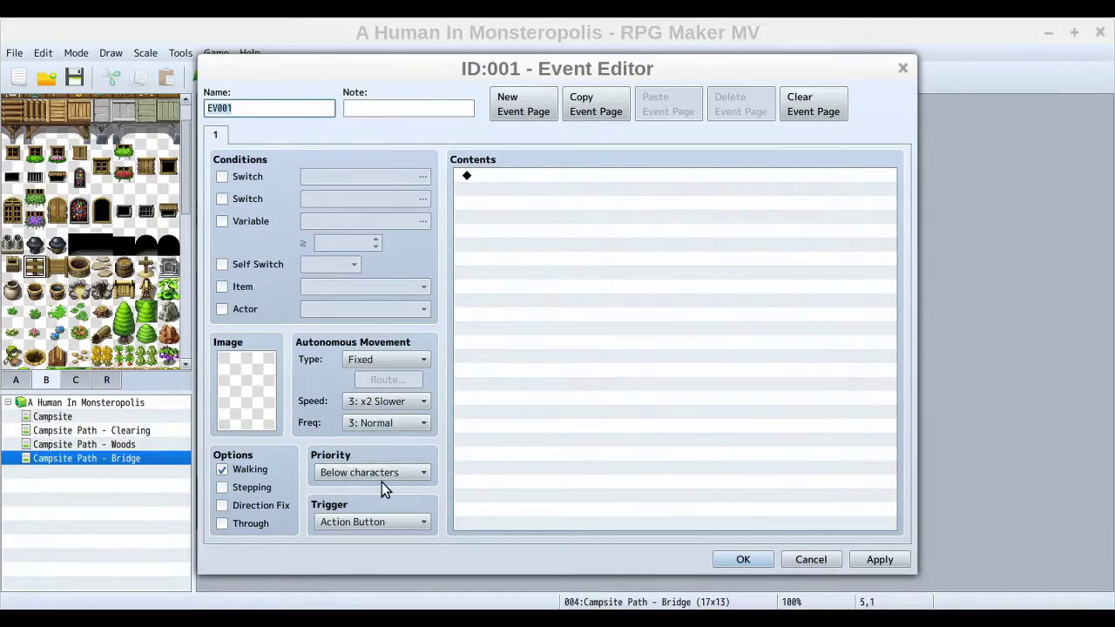
pyautogui.click(409, 473)
pyautogui.click(408, 474)
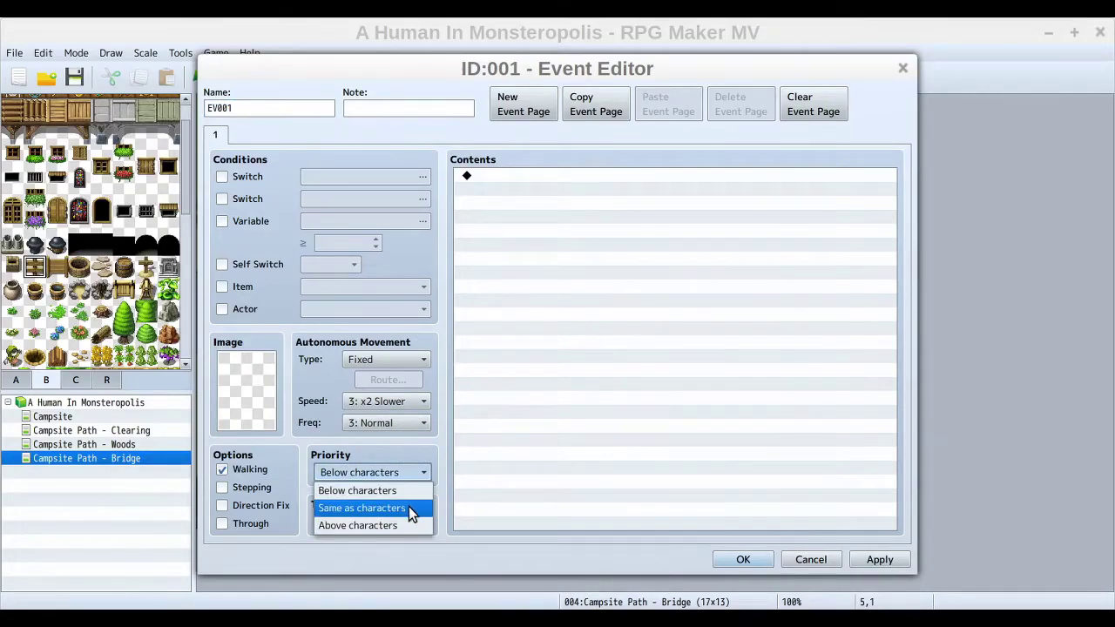
pyautogui.click(411, 507)
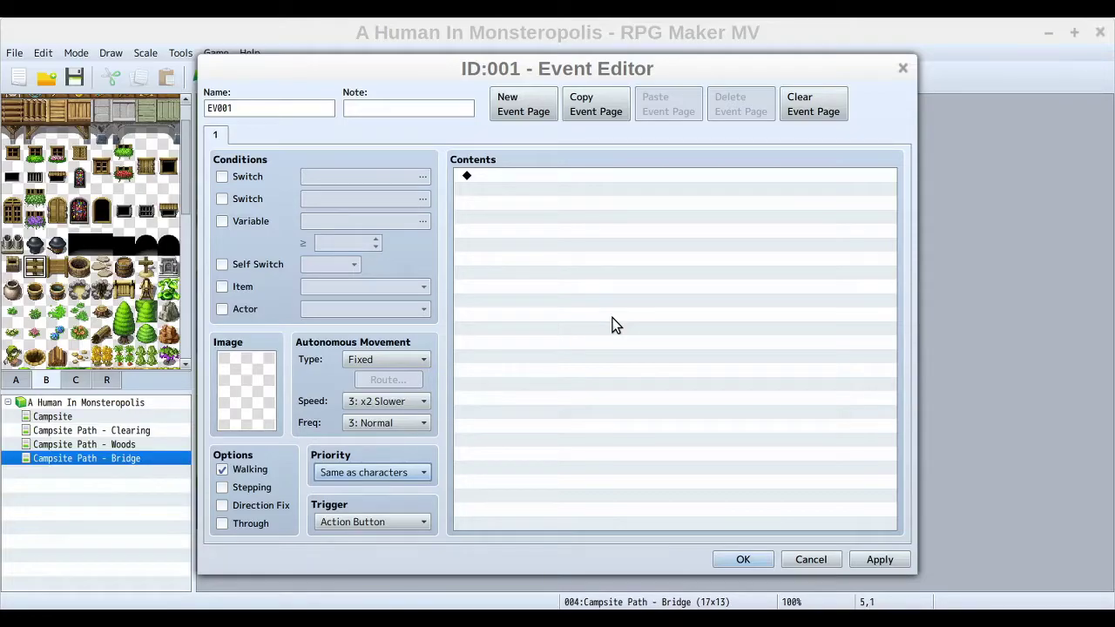
pyautogui.click(743, 559)
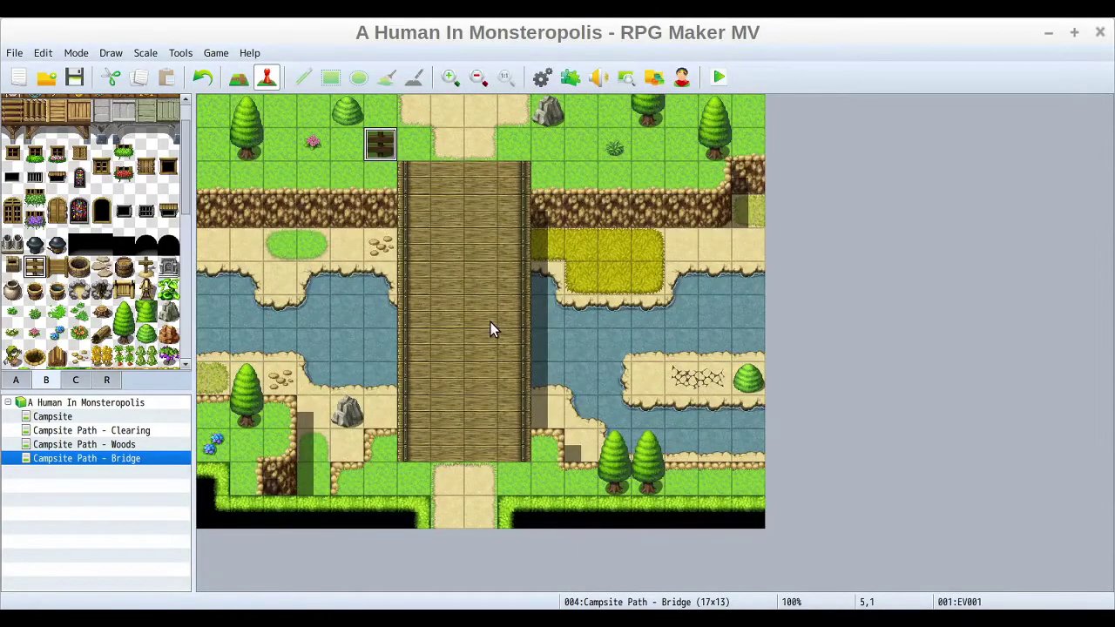
pyautogui.click(464, 144)
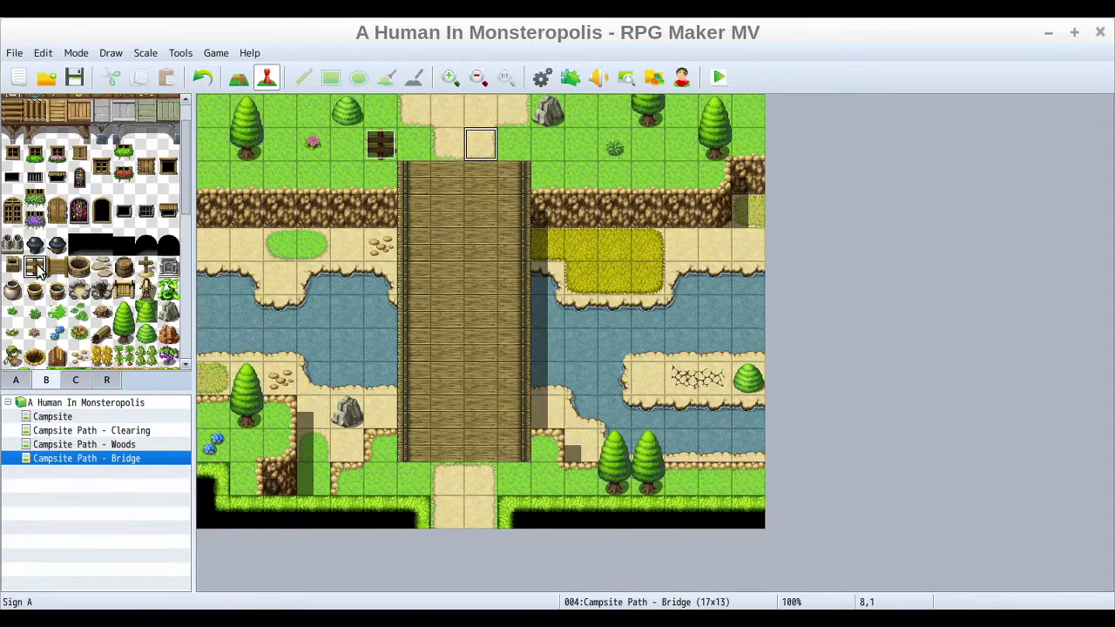
pyautogui.doubleClick(382, 143)
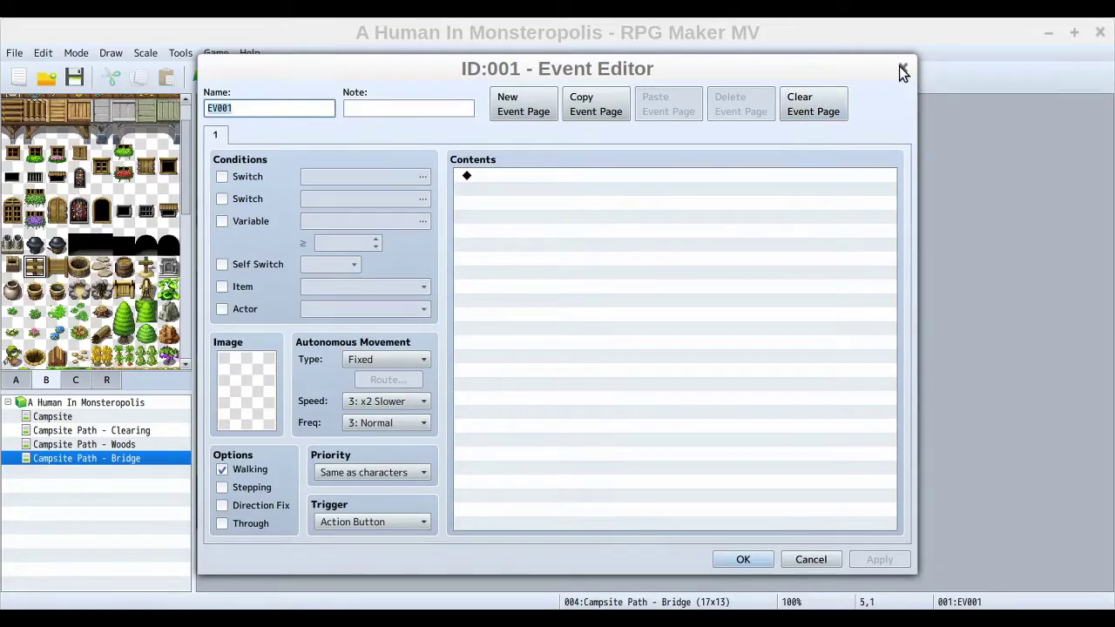
pyautogui.click(903, 70)
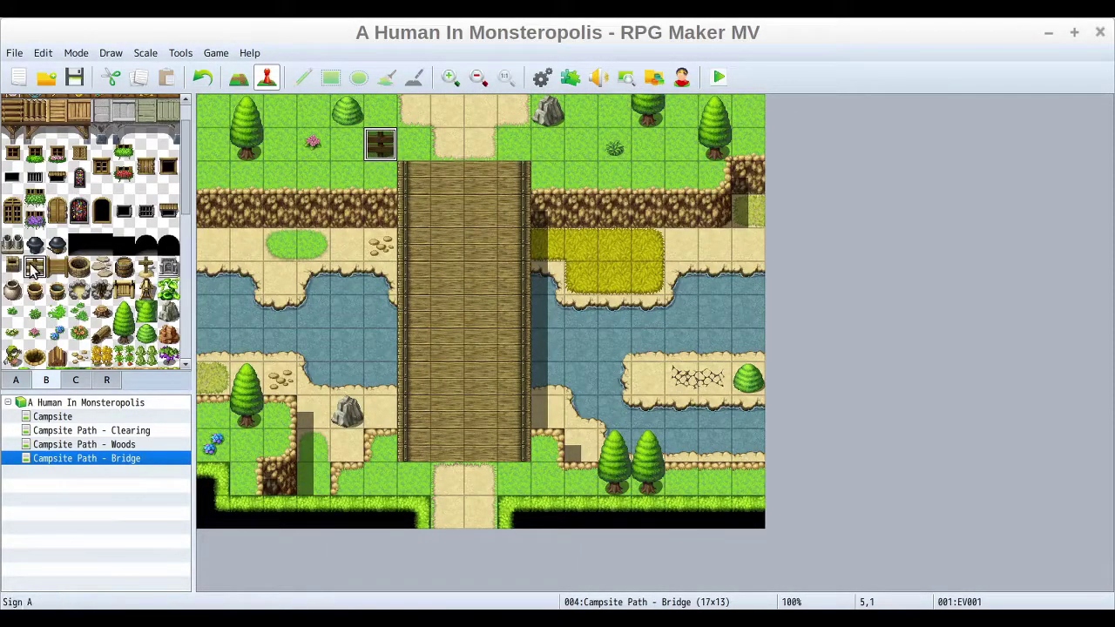
# Step: Start a Show Text command in the sign's event with a Dim background and the window position set to Middle
pyautogui.doubleClick(380, 148)
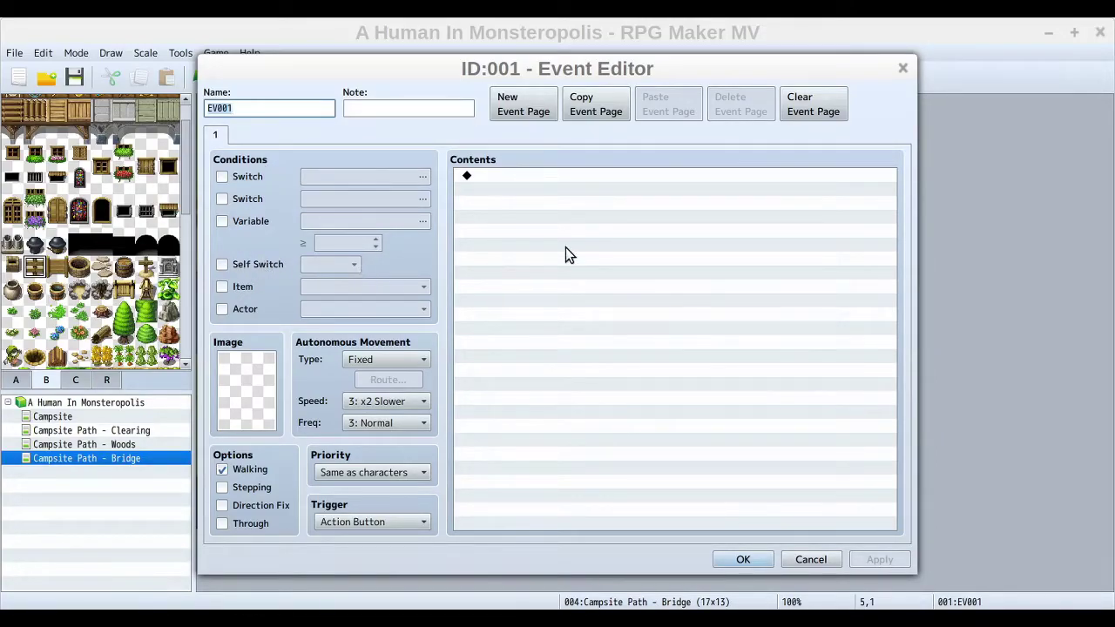
pyautogui.click(549, 179)
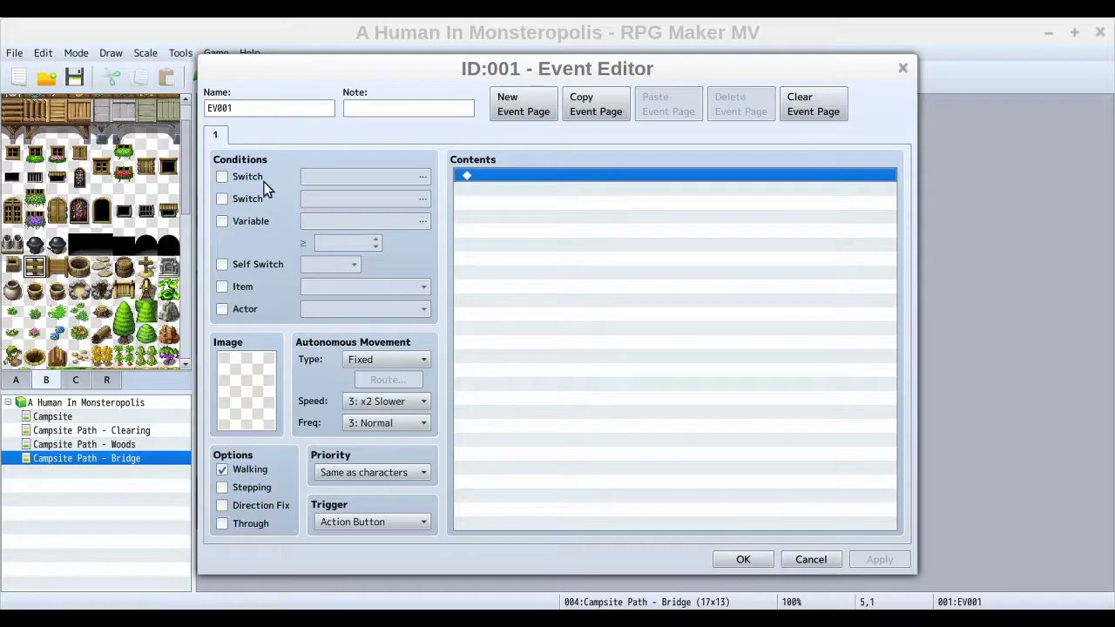
pyautogui.rightClick(525, 173)
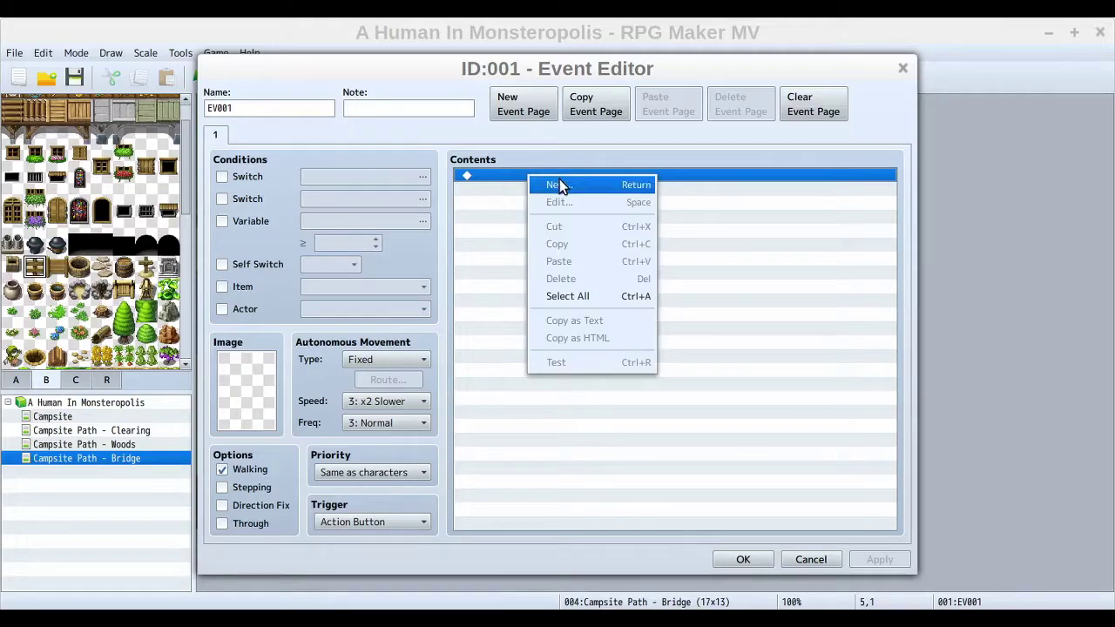
pyautogui.click(560, 186)
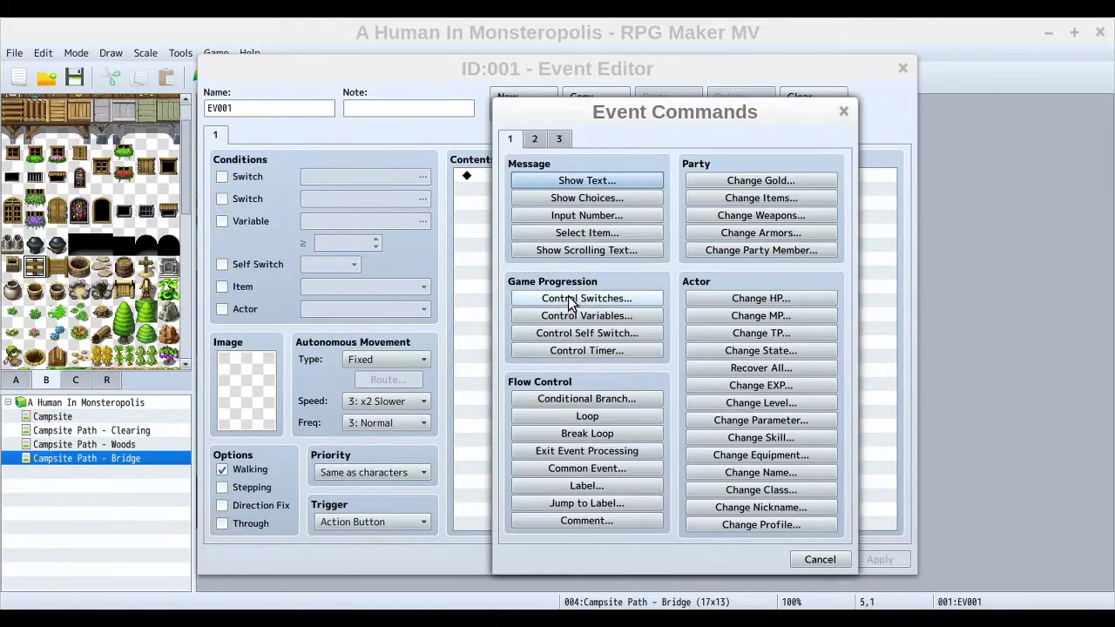
pyautogui.click(565, 181)
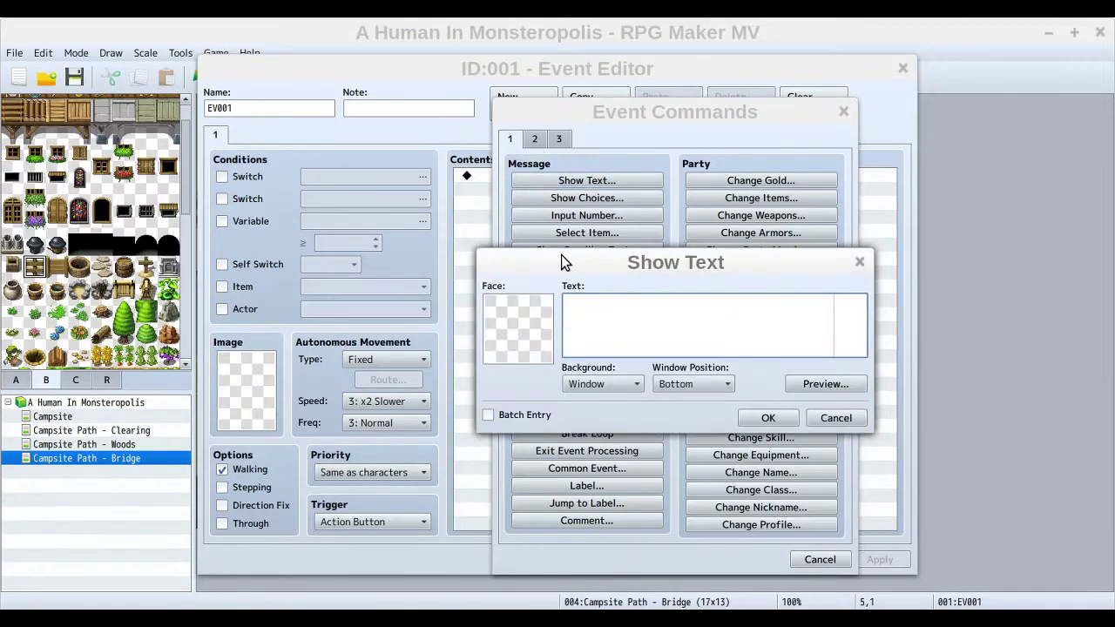
pyautogui.click(622, 386)
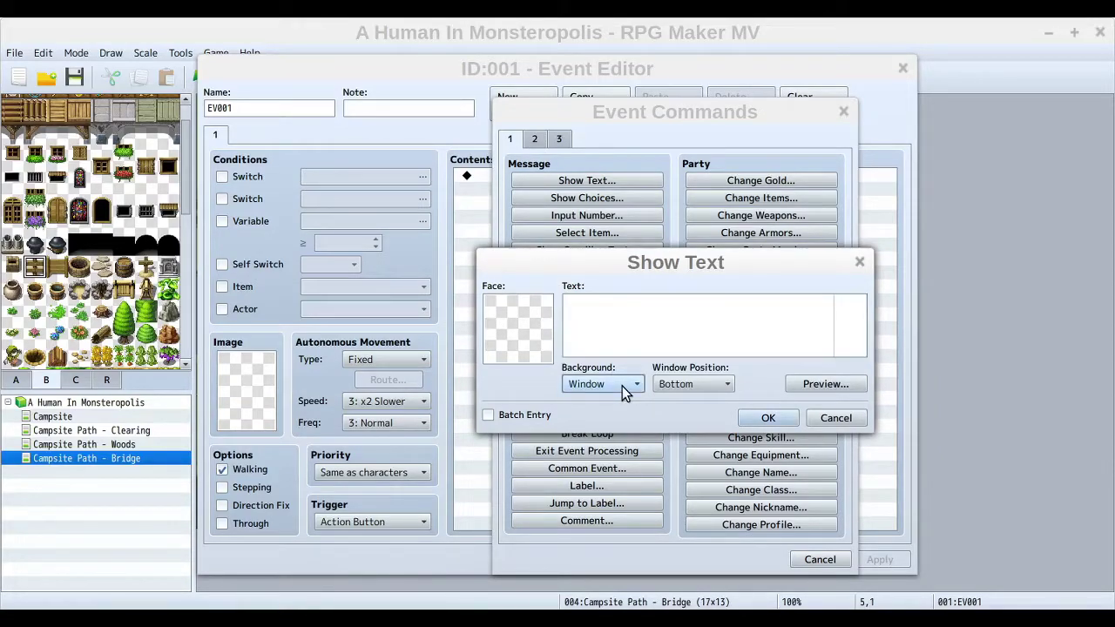
pyautogui.click(623, 419)
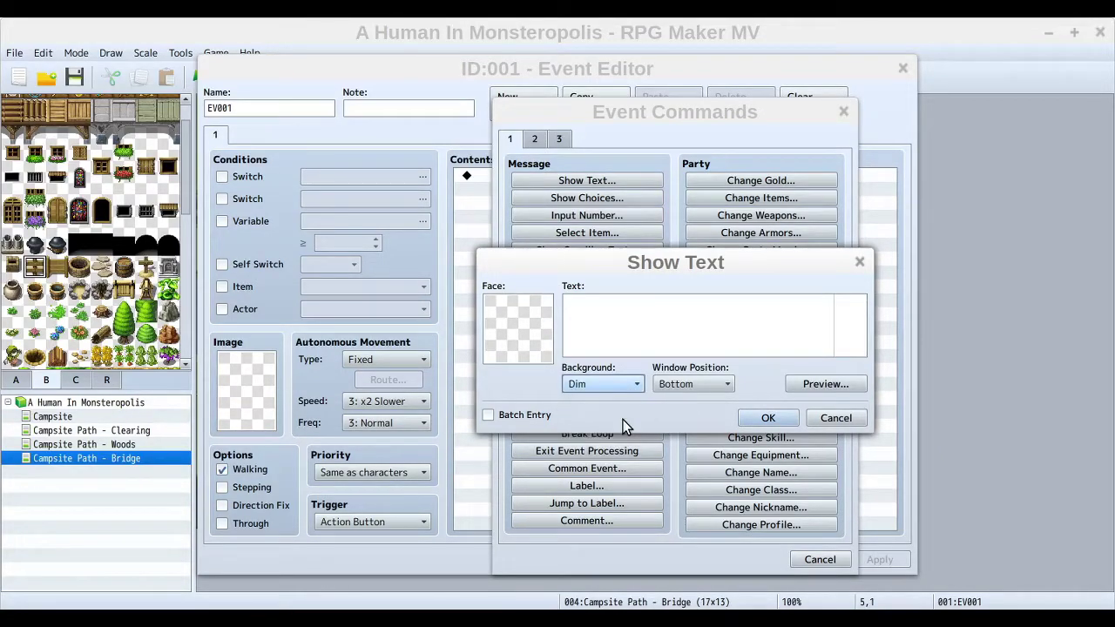
pyautogui.click(717, 384)
pyautogui.click(713, 420)
# Step: Enter the three-line indented message "The sign reads:", "Leaving Camp Area", "The letters are faded and hard to read."
pyautogui.click(652, 319)
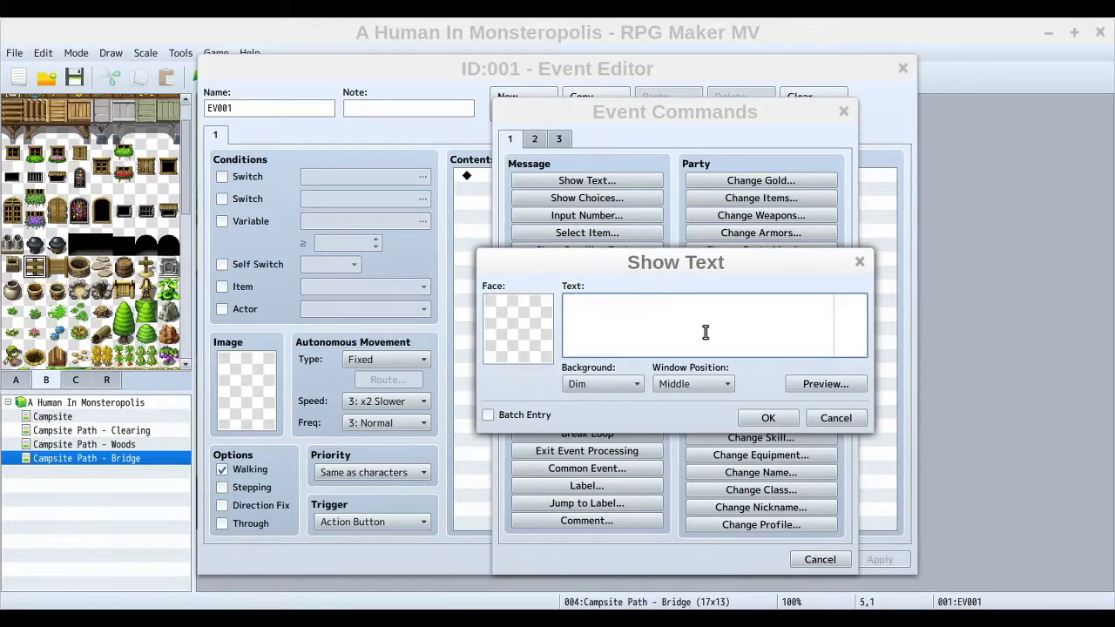
pyautogui.press('Return')
pyautogui.write('Leaving ')
pyautogui.write('Camp Area')
pyautogui.write('T')
pyautogui.write('he sign rea')
pyautogui.write('ds:')
pyautogui.press('Delete')
pyautogui.press('Delete')
pyautogui.press('Delete')
pyautogui.write('The lett')
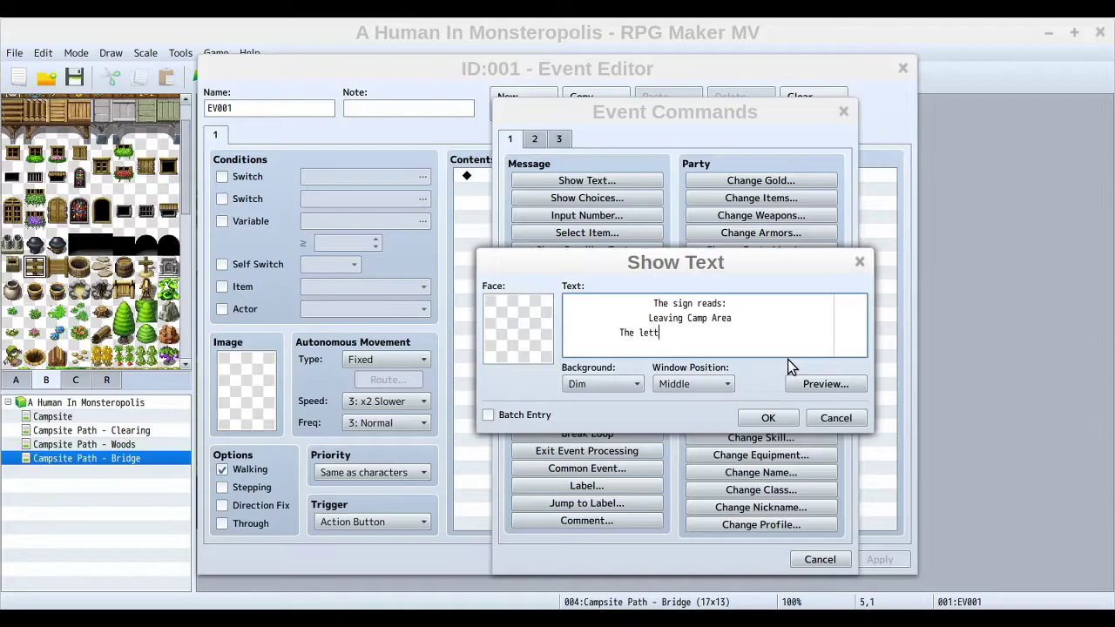
pyautogui.write('ers are faded and hard to read.')
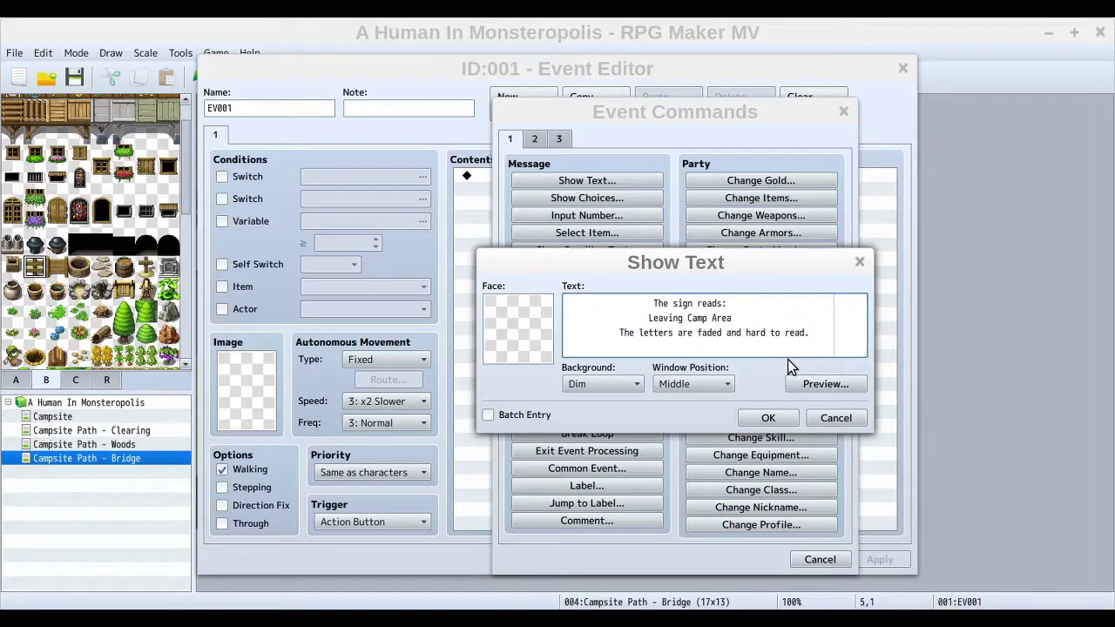
# Step: Reduce the indent of the message's third line to centre it under the others, and add the message to the event
pyautogui.click(620, 335)
pyautogui.press('BackSpace')
pyautogui.press('BackSpace')
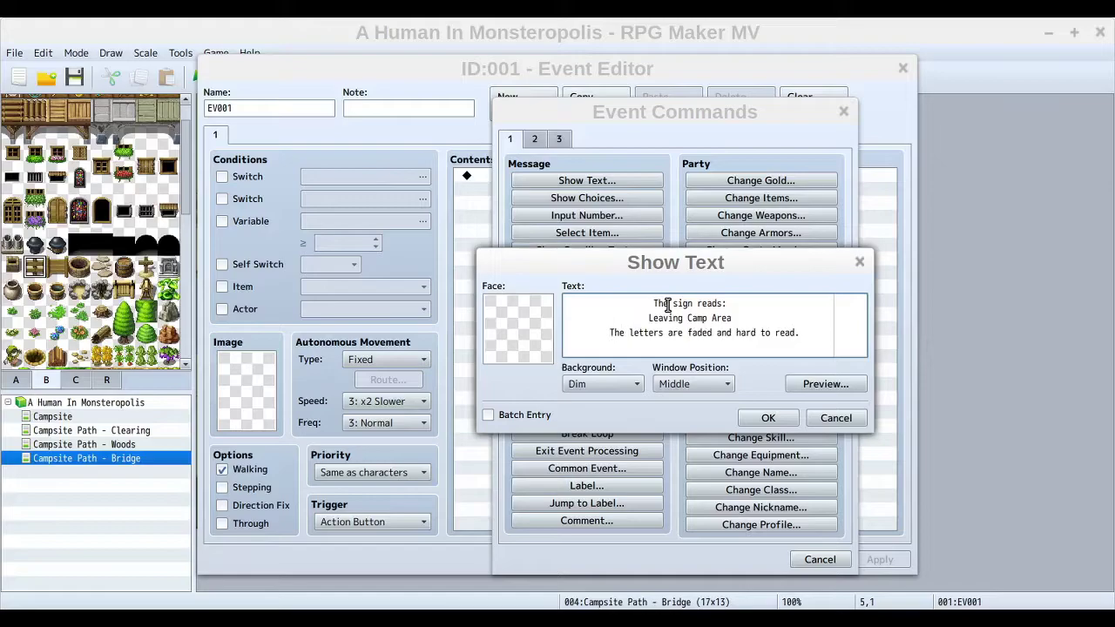
pyautogui.press('BackSpace')
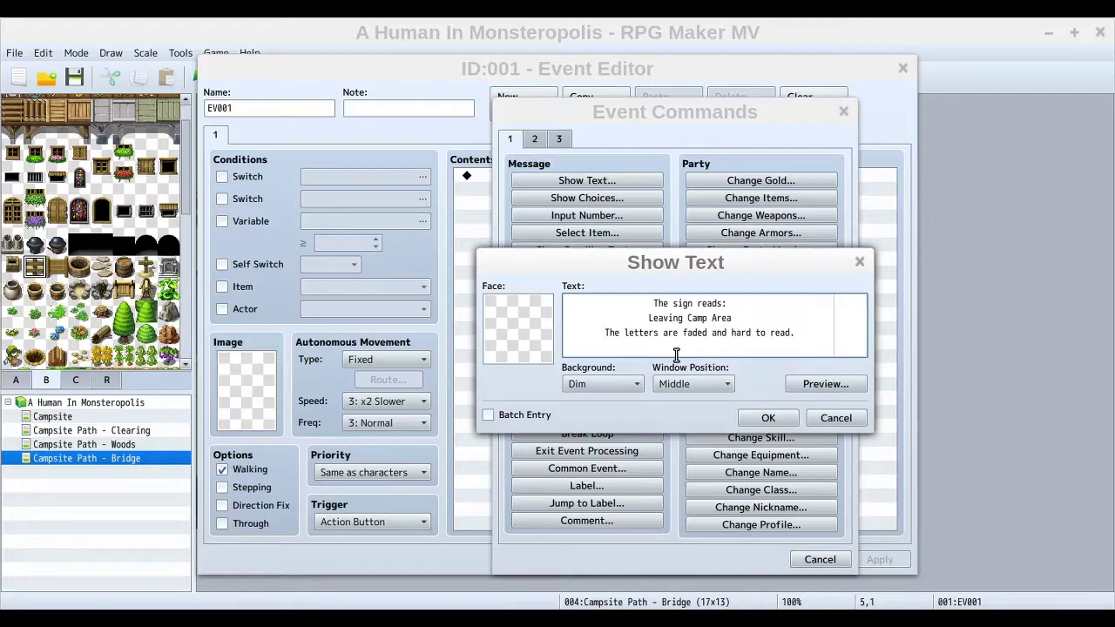
pyautogui.click(768, 419)
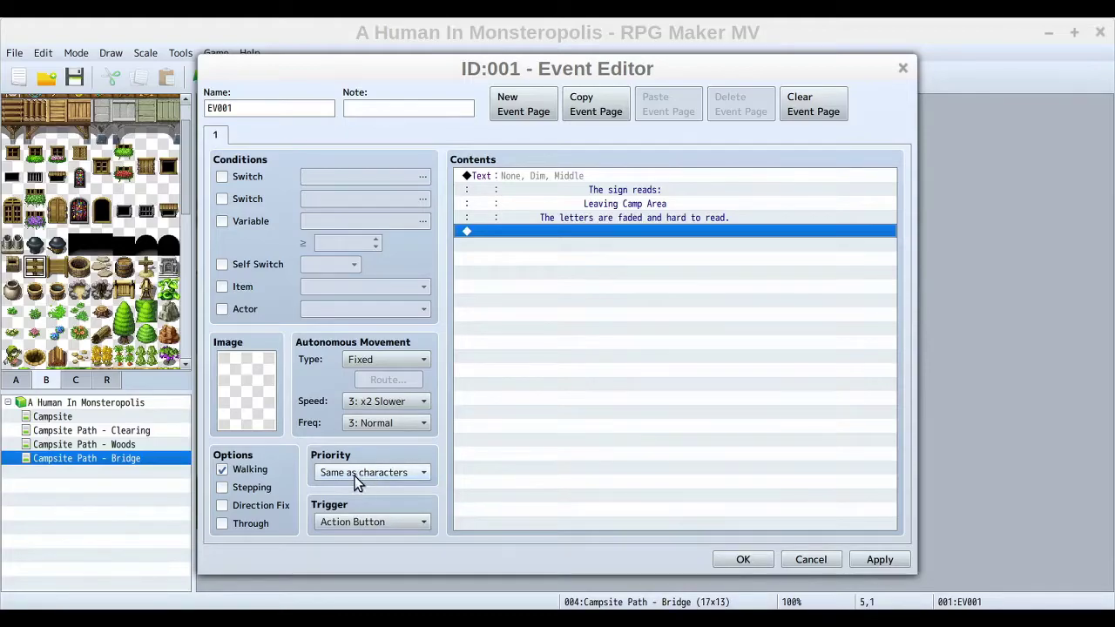
# Step: Add a Control Self Switch command after the message that turns self switch A ON
pyautogui.rightClick(524, 233)
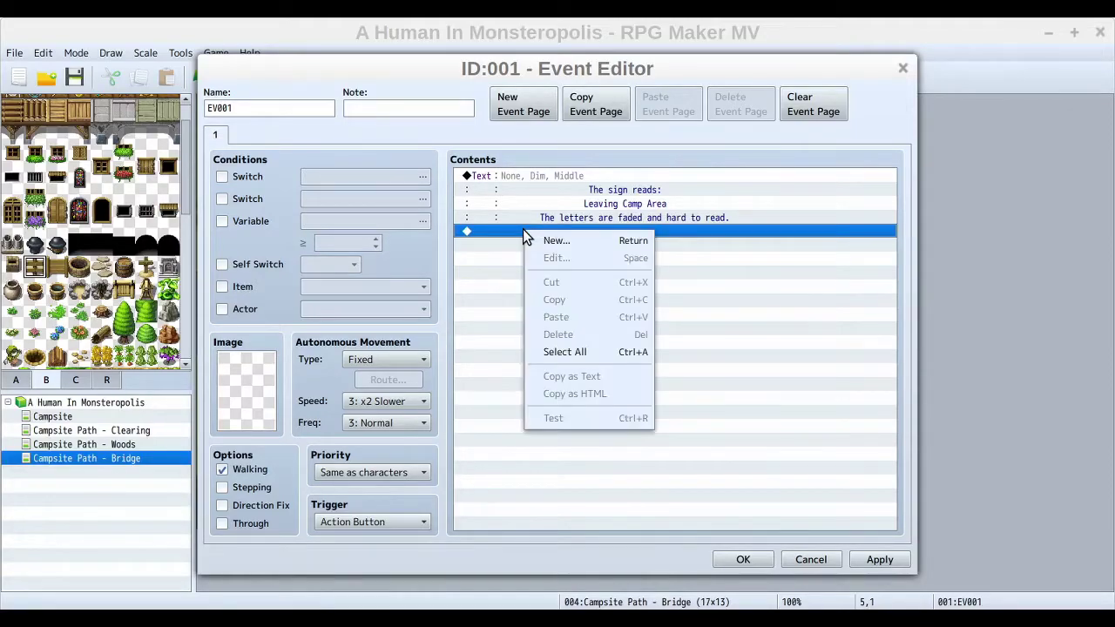
pyautogui.click(584, 243)
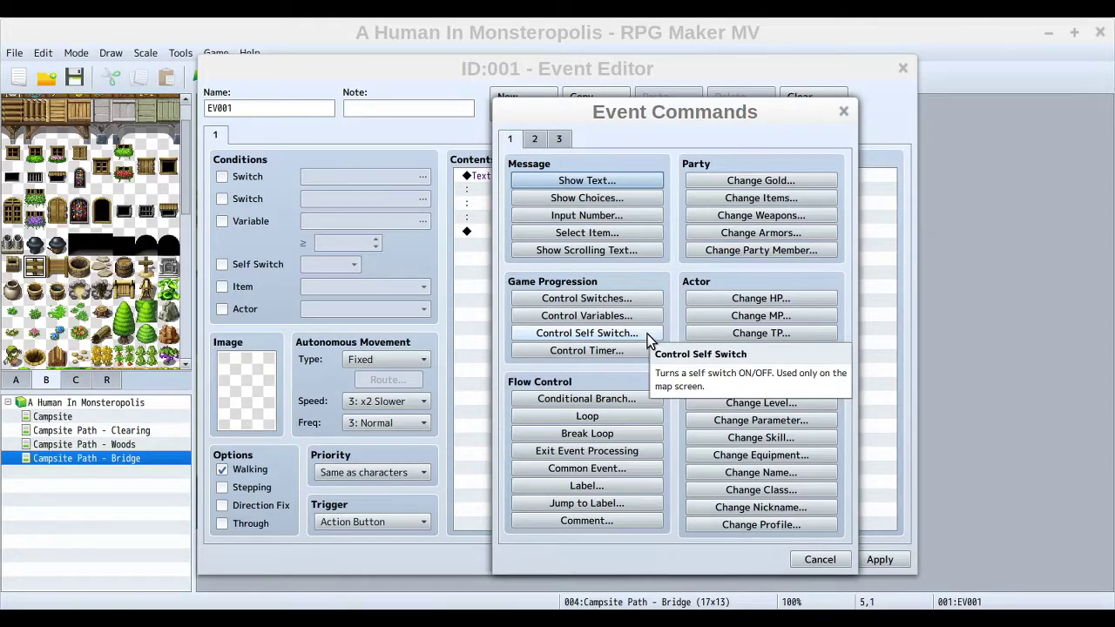
pyautogui.click(647, 333)
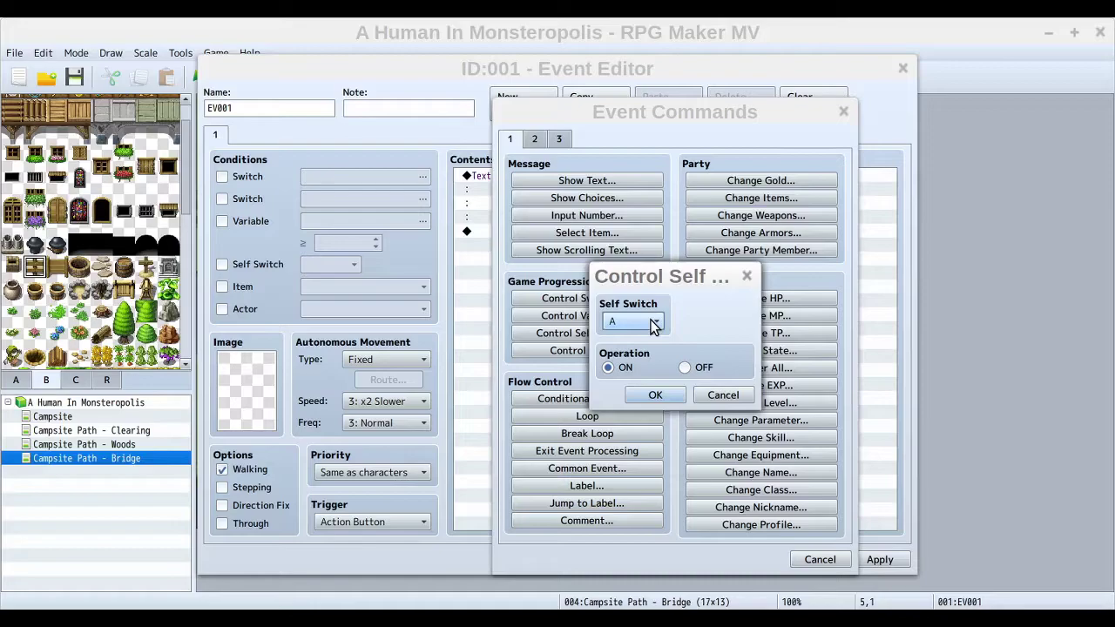
pyautogui.click(653, 322)
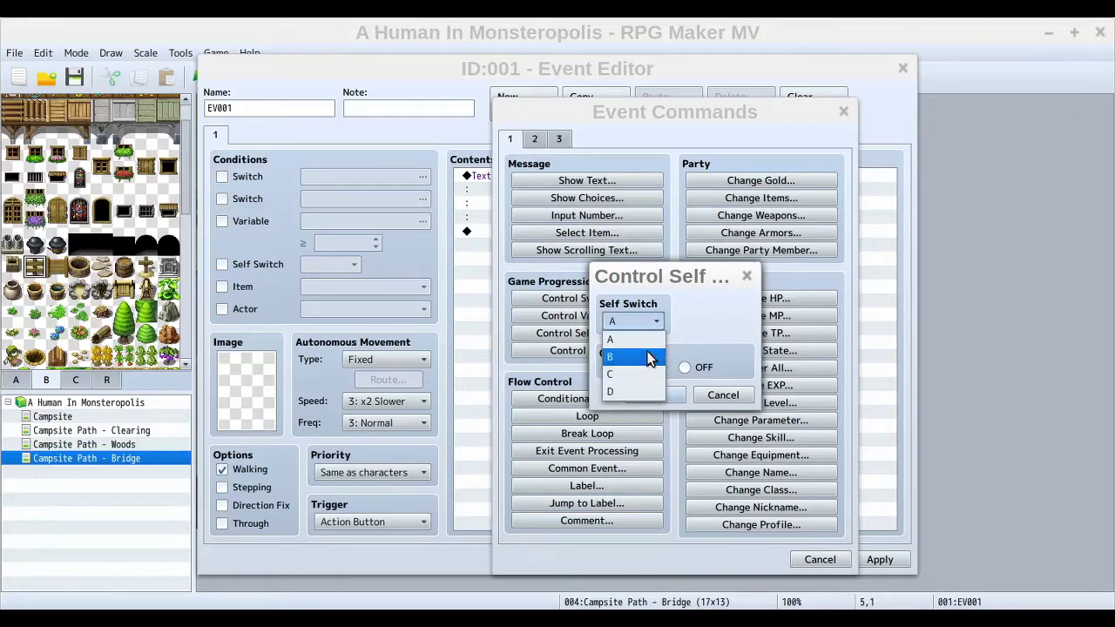
pyautogui.click(699, 321)
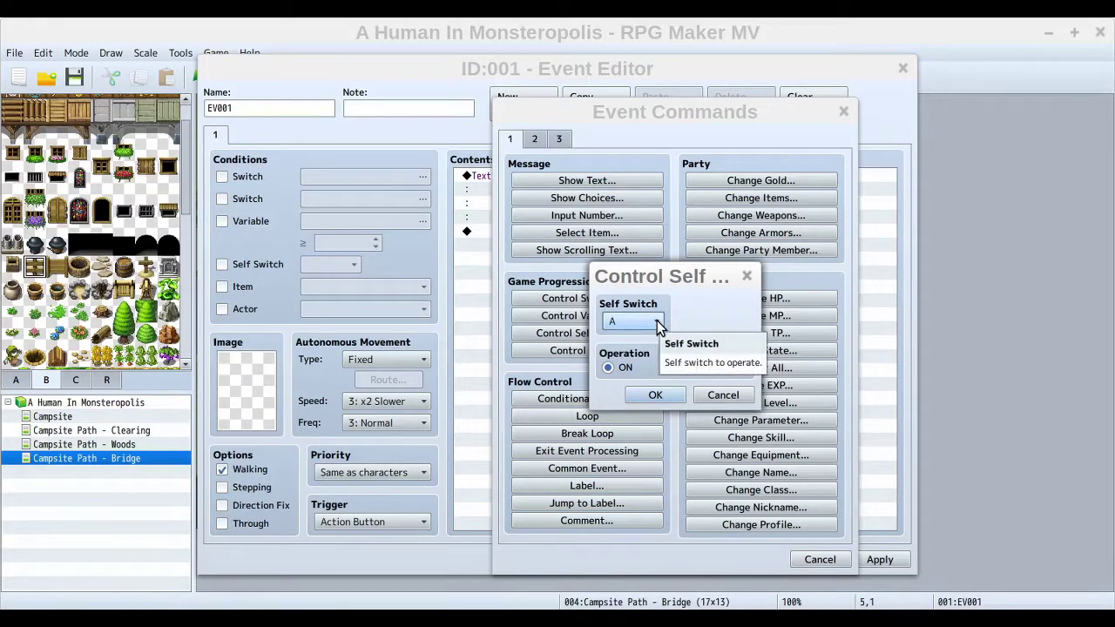
pyautogui.click(657, 322)
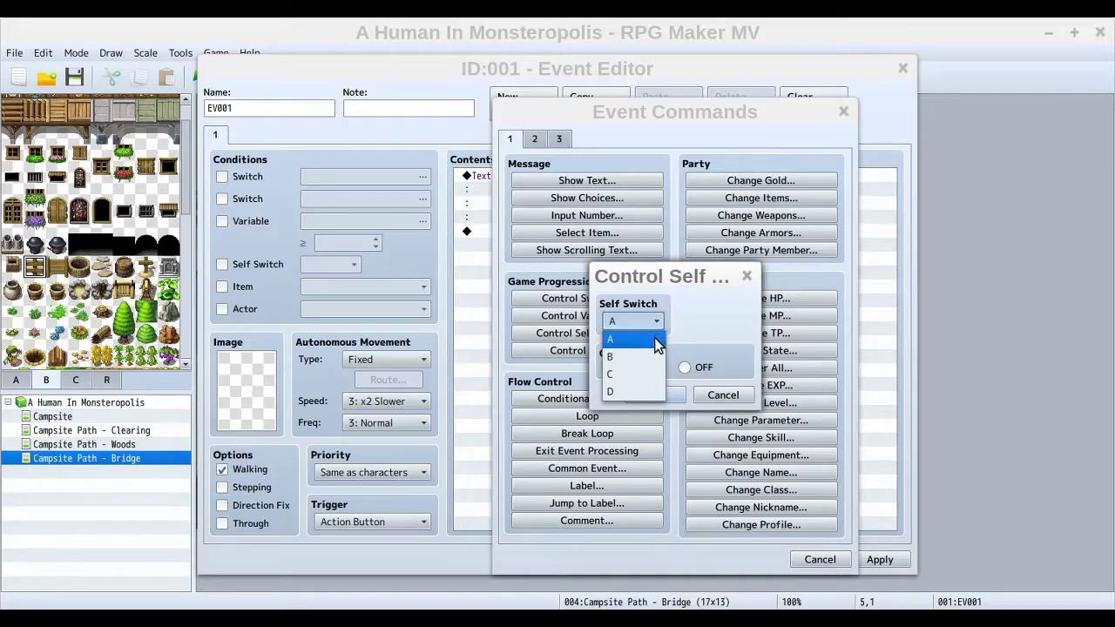
pyautogui.click(655, 341)
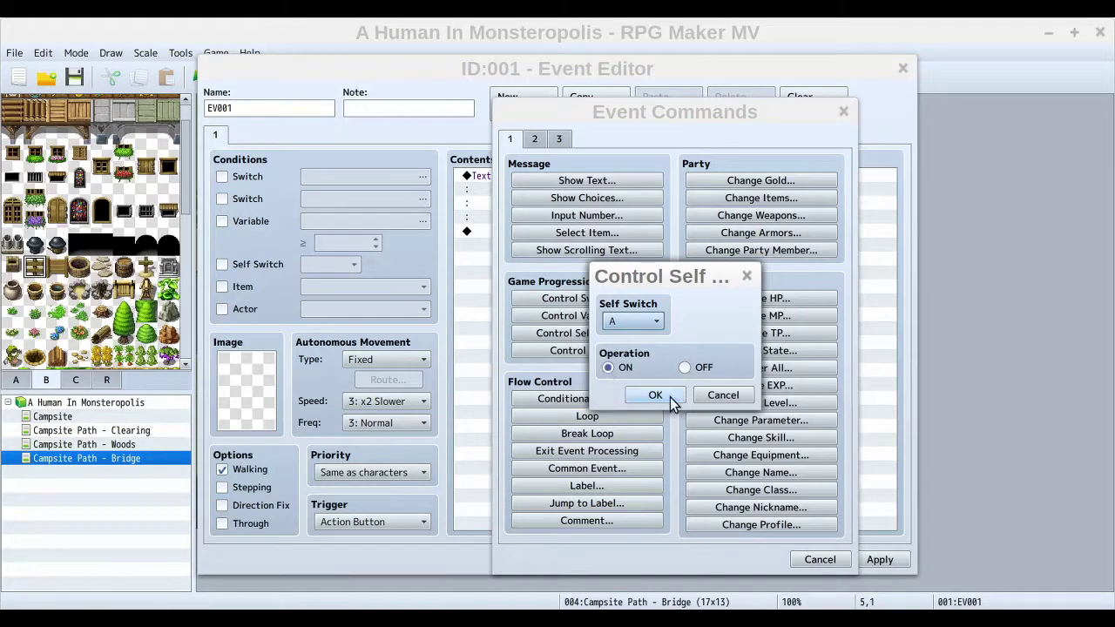
pyautogui.click(662, 396)
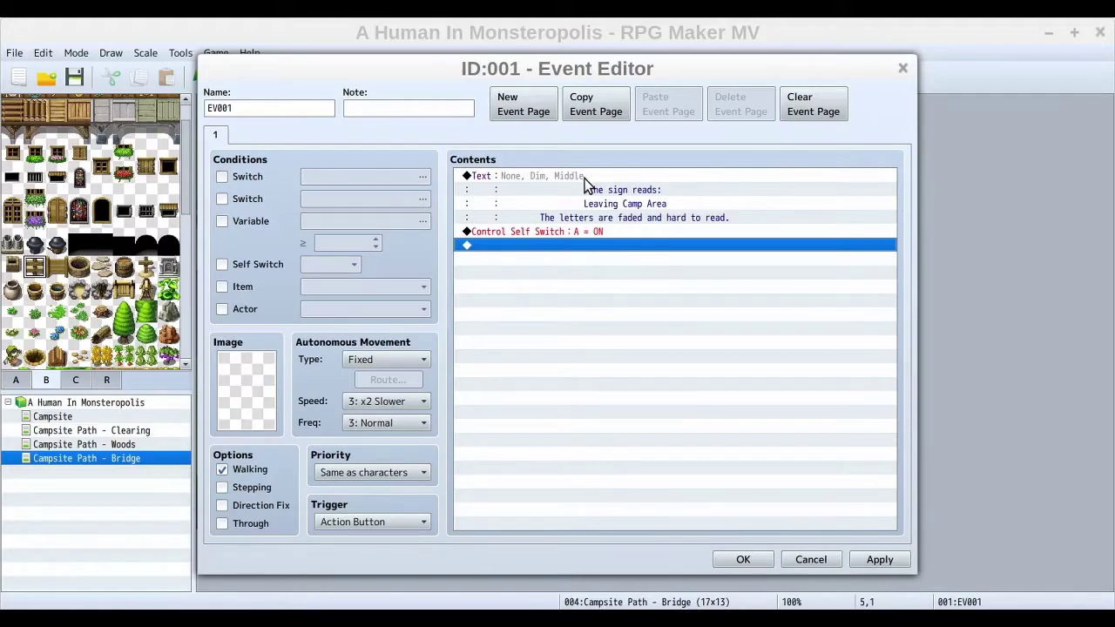
pyautogui.click(650, 203)
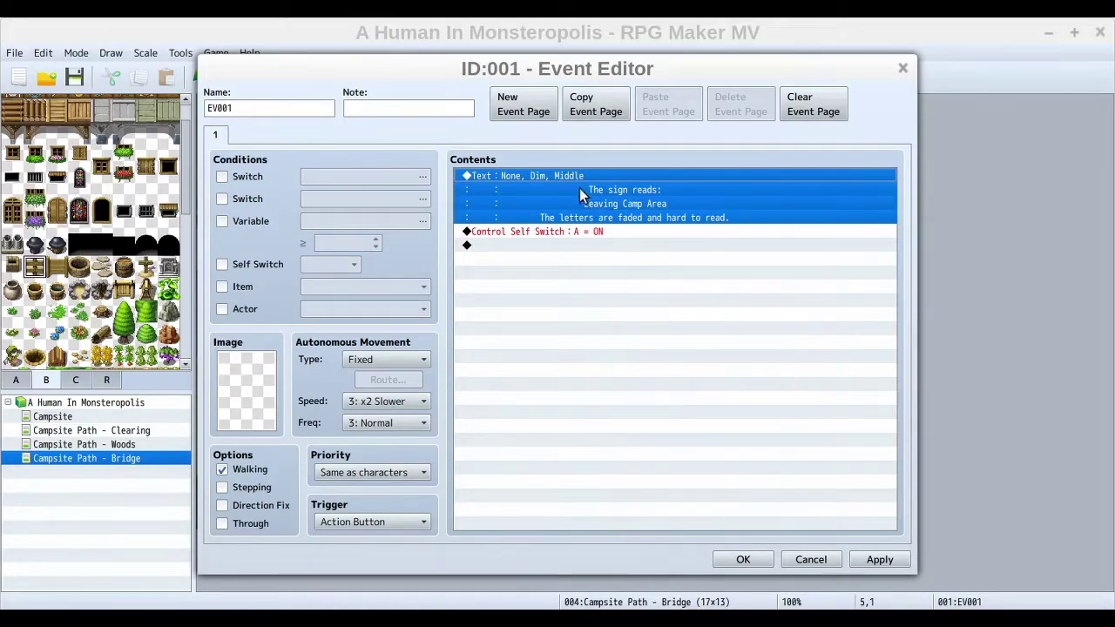
pyautogui.click(593, 245)
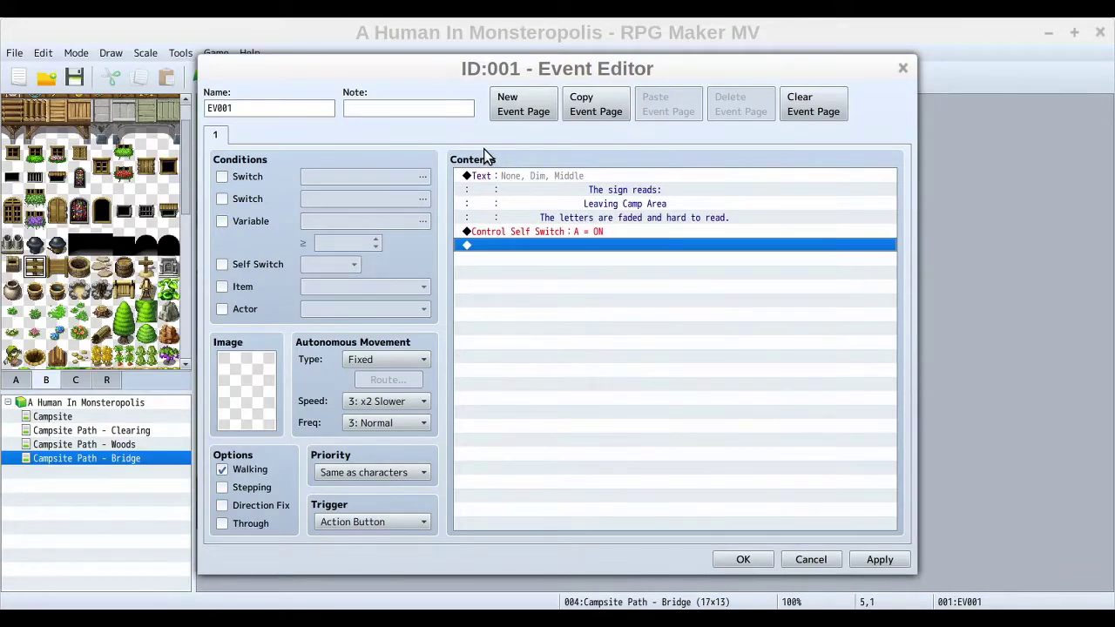
# Step: Add a second page to the sign's event and make it conditional on self switch A
pyautogui.click(519, 111)
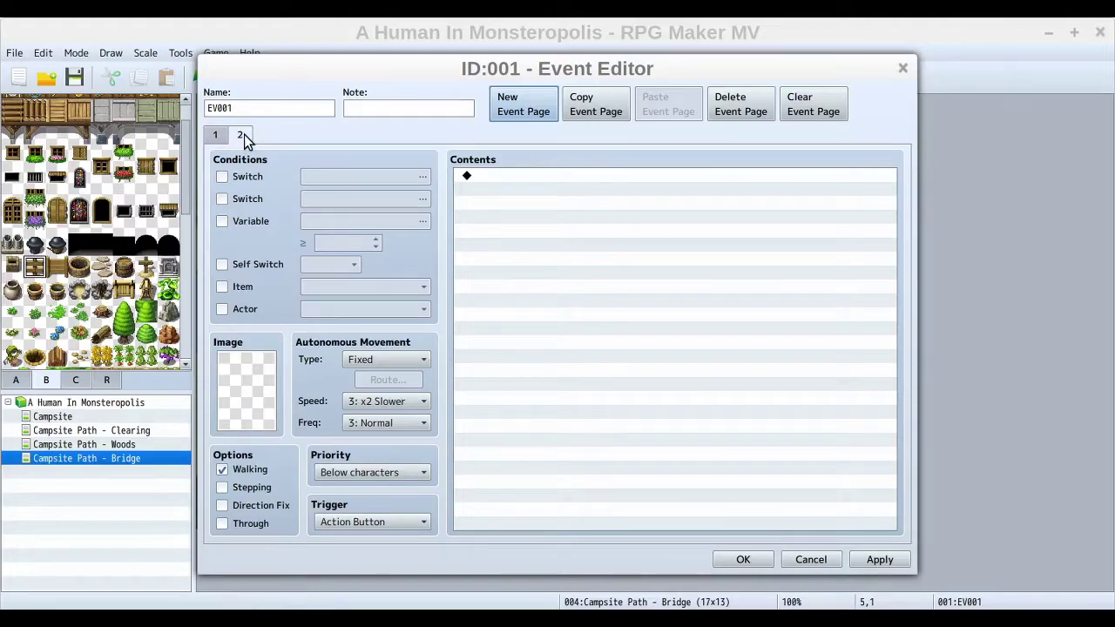
pyautogui.click(216, 137)
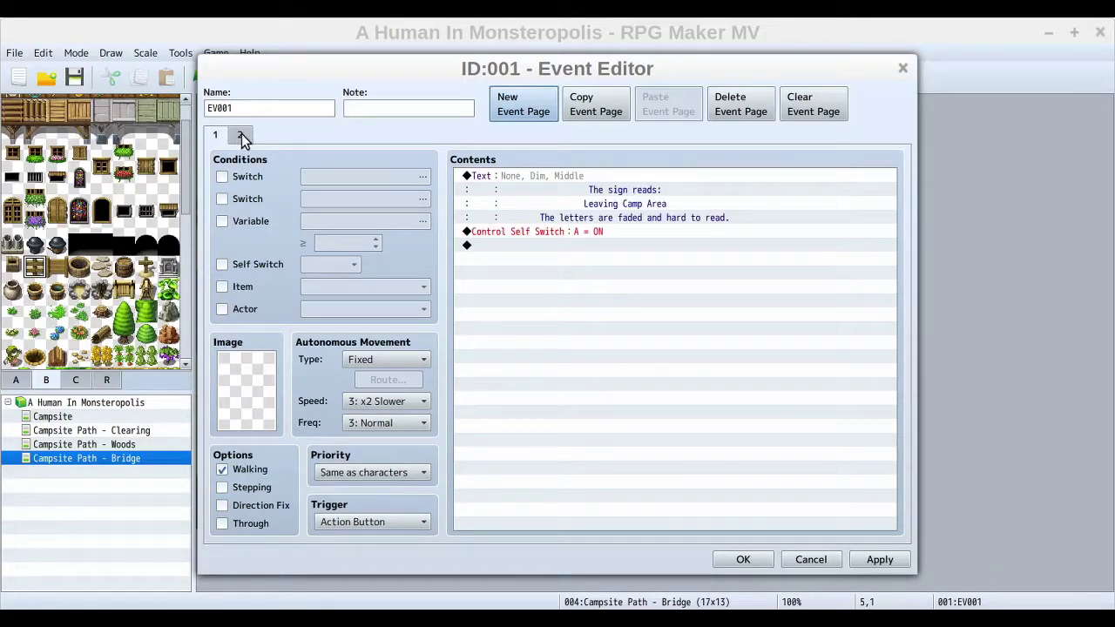
pyautogui.click(241, 137)
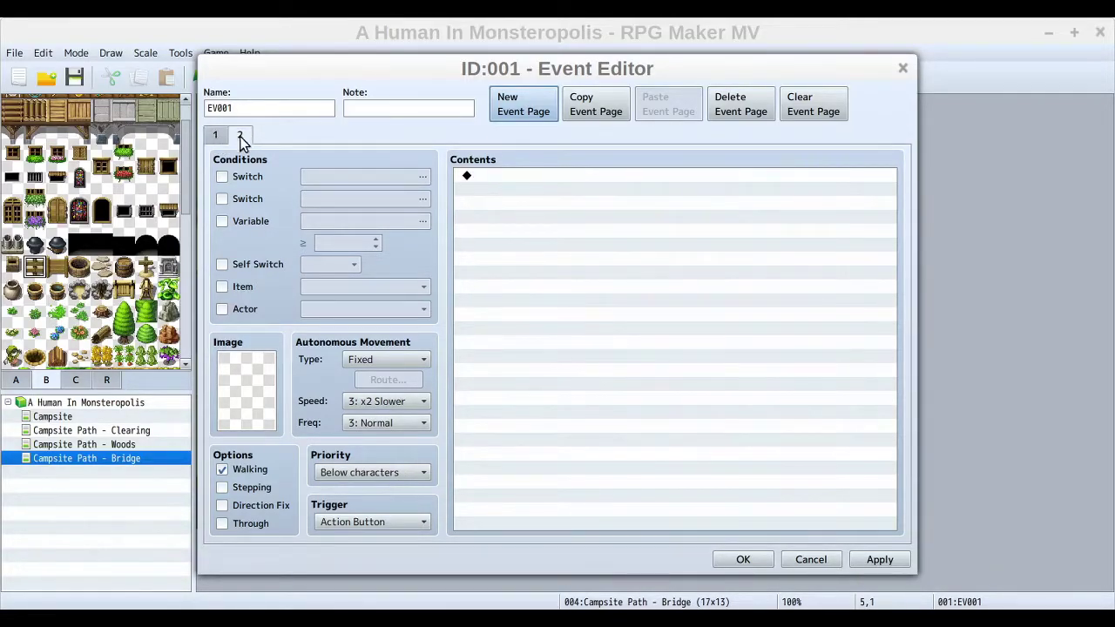
pyautogui.click(217, 136)
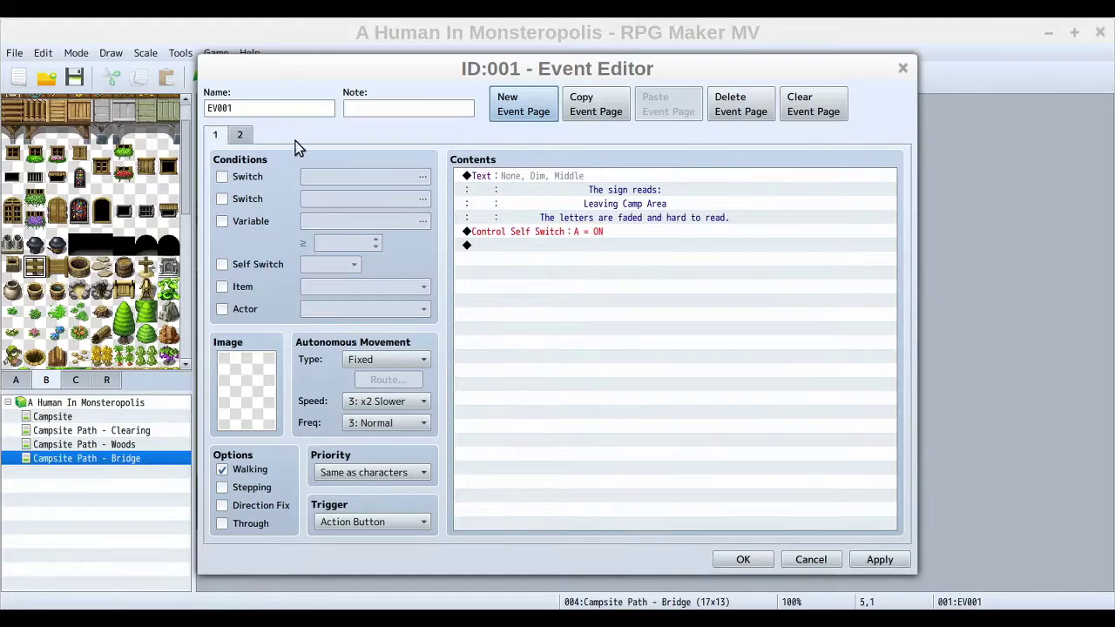
pyautogui.click(240, 137)
pyautogui.click(216, 137)
pyautogui.click(240, 135)
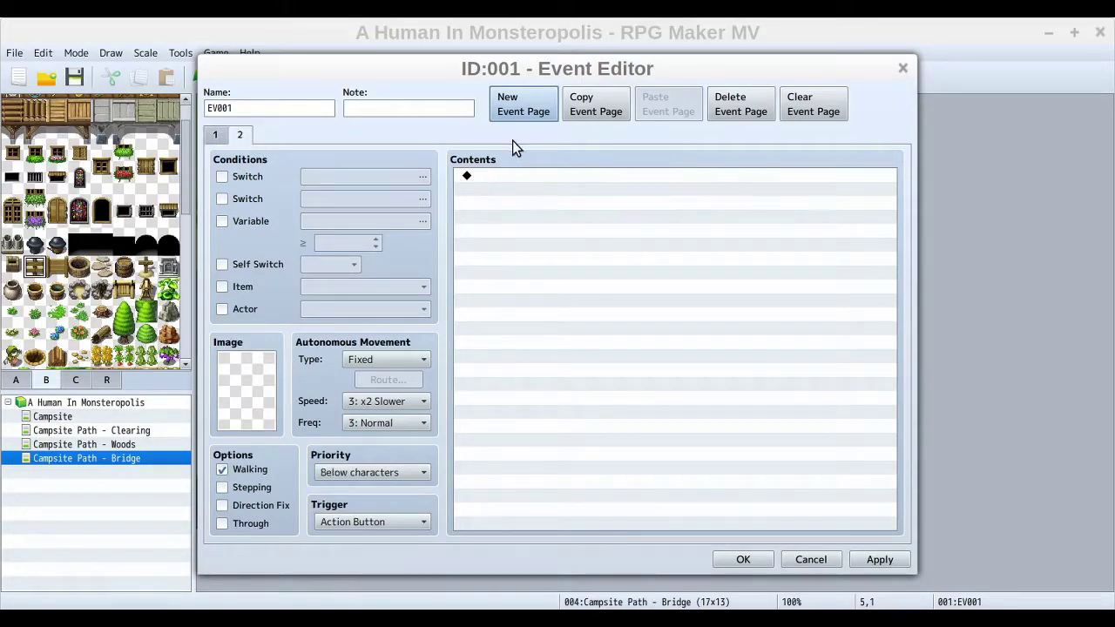
pyautogui.click(222, 264)
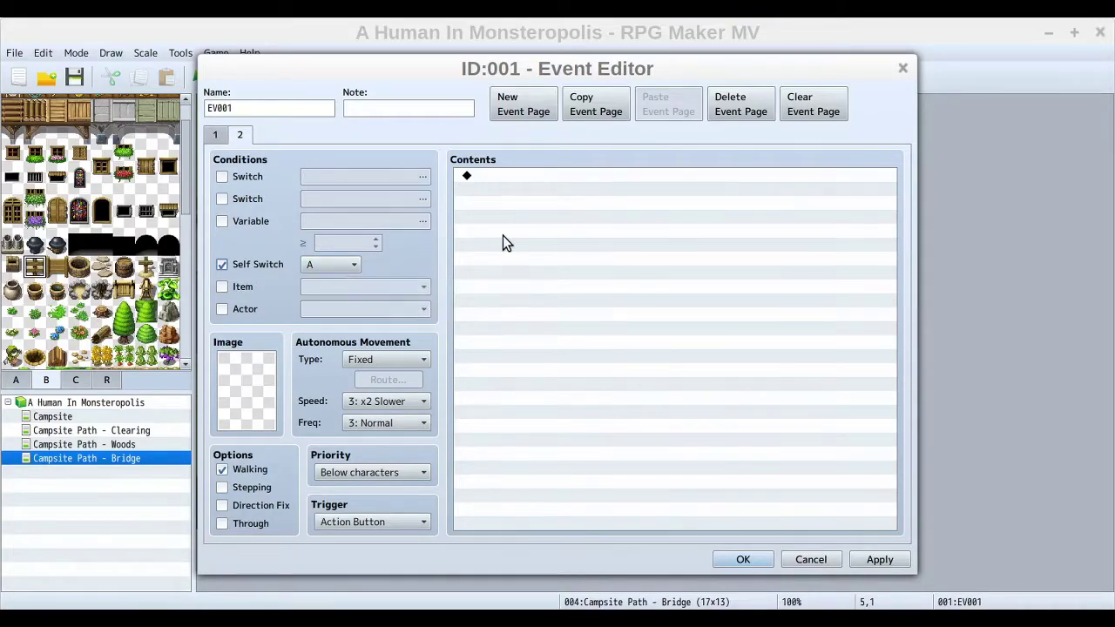
# Step: Copy the sign's text command from page 1 into page 2 and set page 2's priority to Same as characters
pyautogui.click(215, 136)
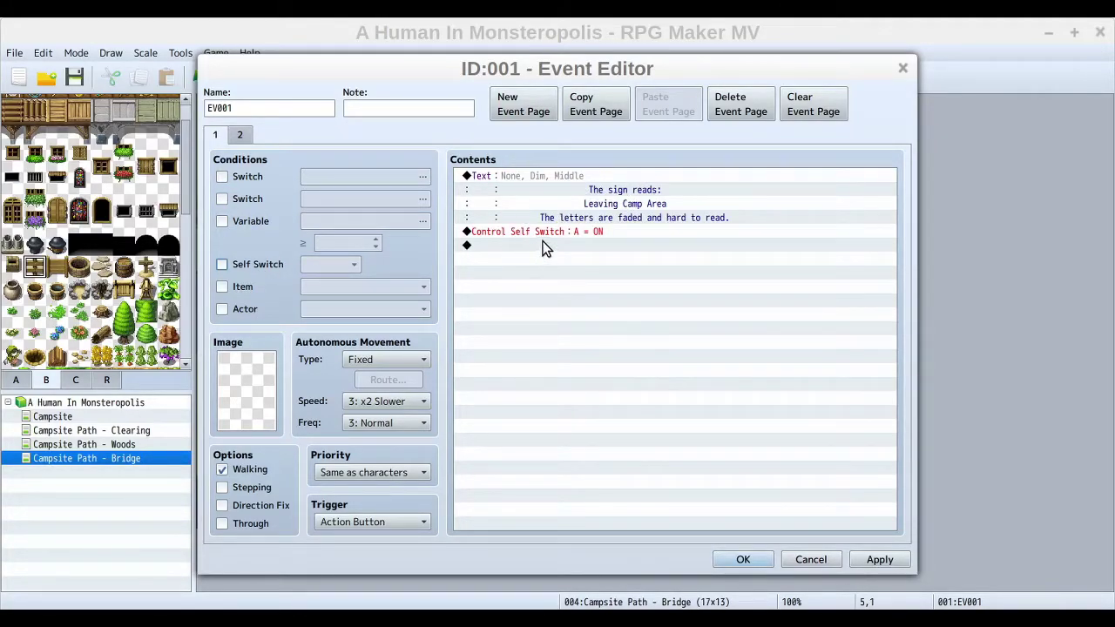
pyautogui.click(493, 235)
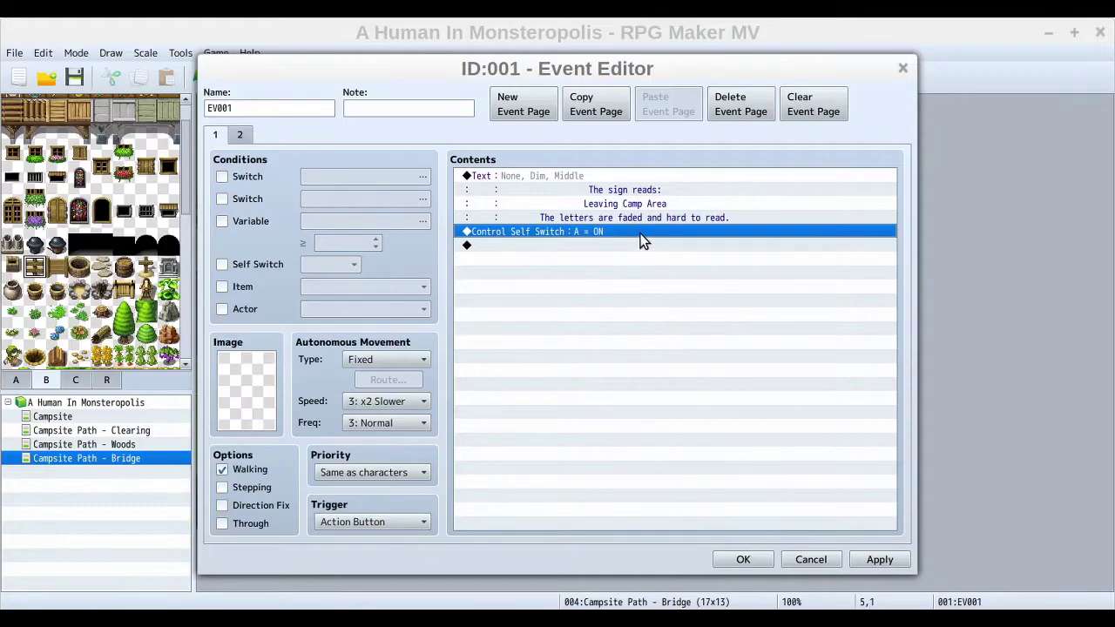
pyautogui.click(242, 135)
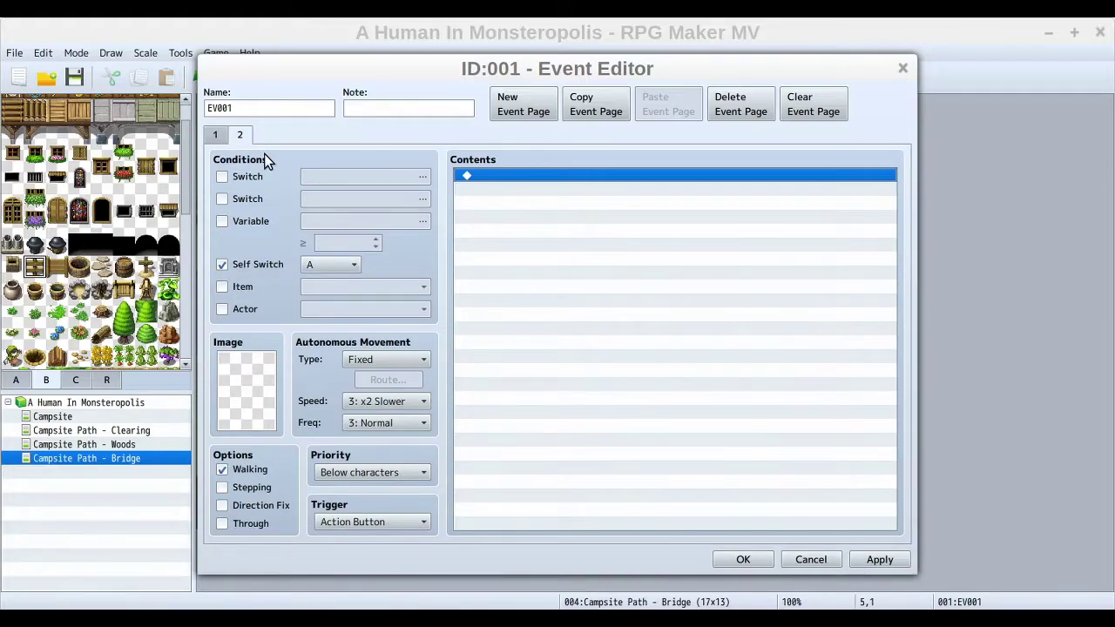
pyautogui.click(216, 135)
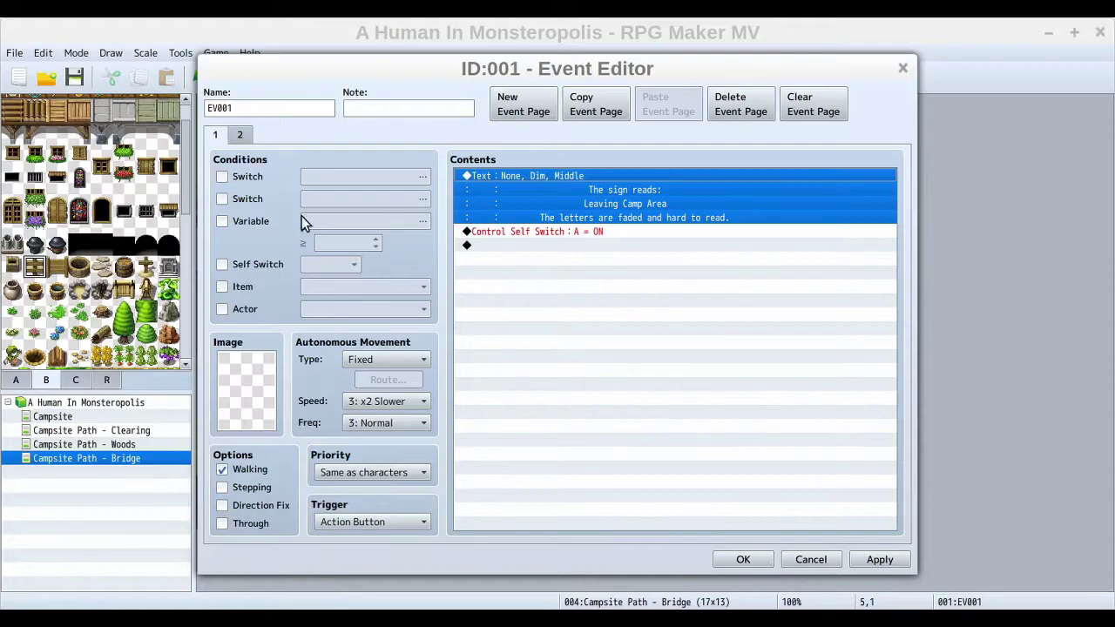
pyautogui.click(237, 136)
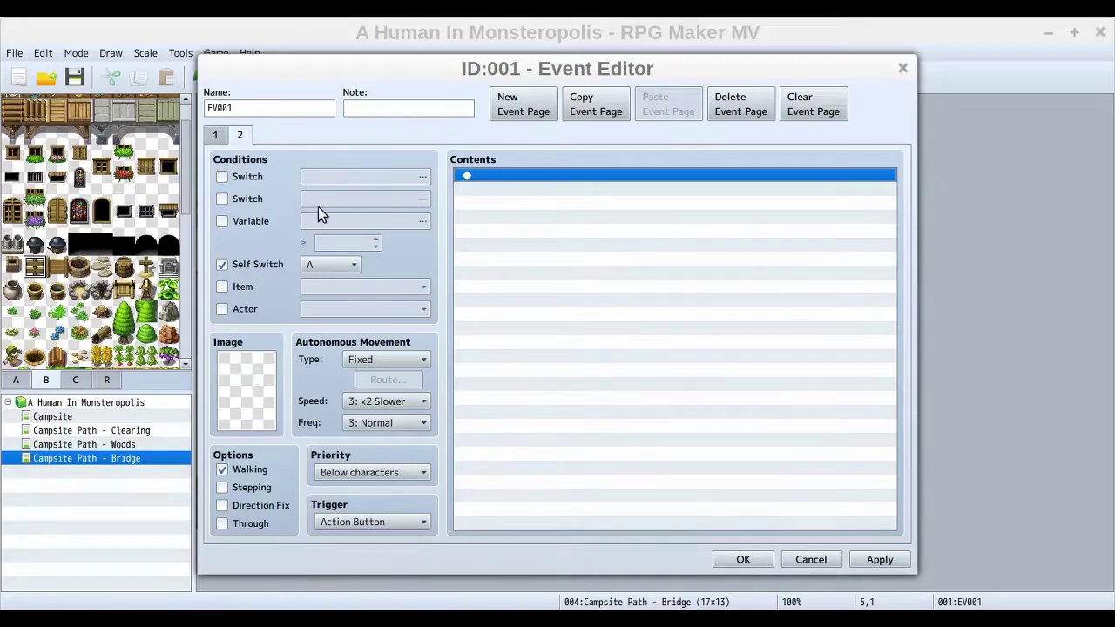
pyautogui.click(217, 138)
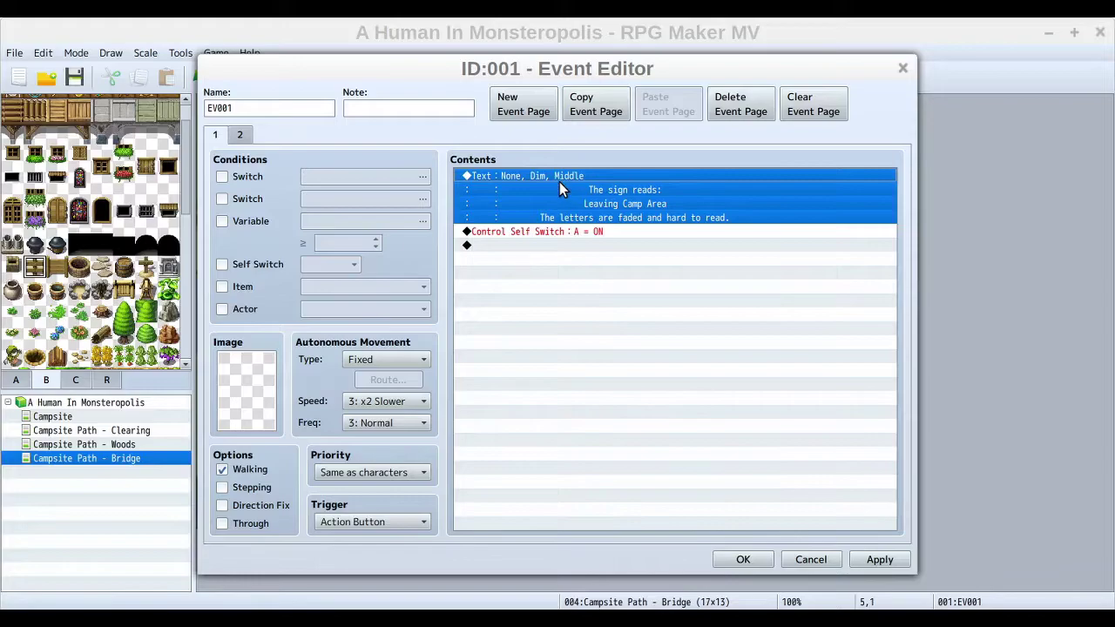
pyautogui.click(241, 135)
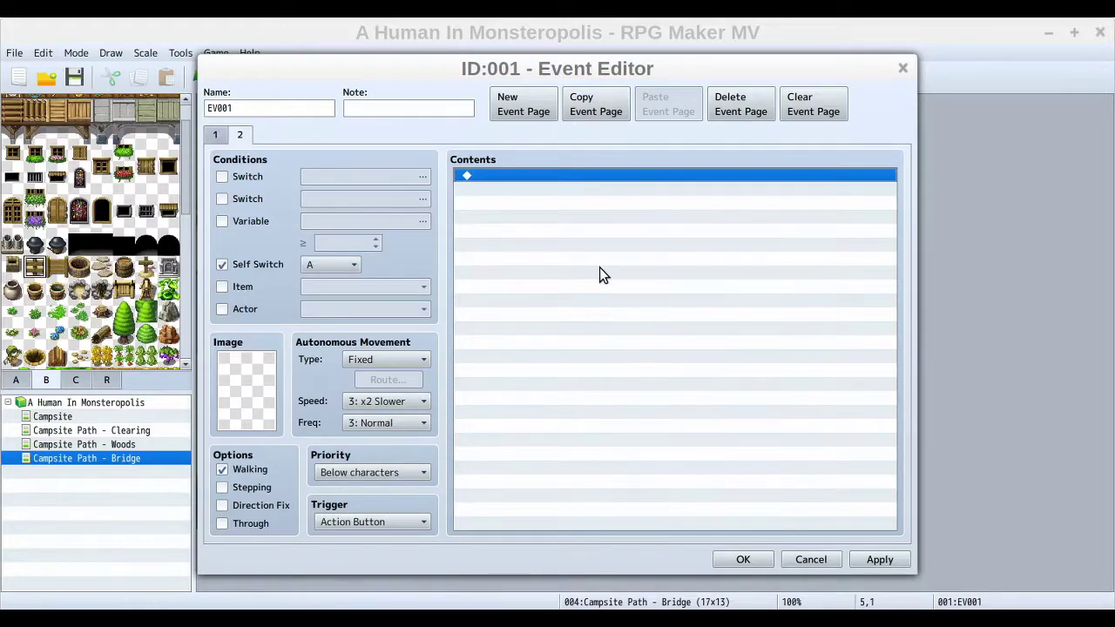
pyautogui.hotkey('ctrl', 'v')
pyautogui.click(558, 175)
pyautogui.click(506, 384)
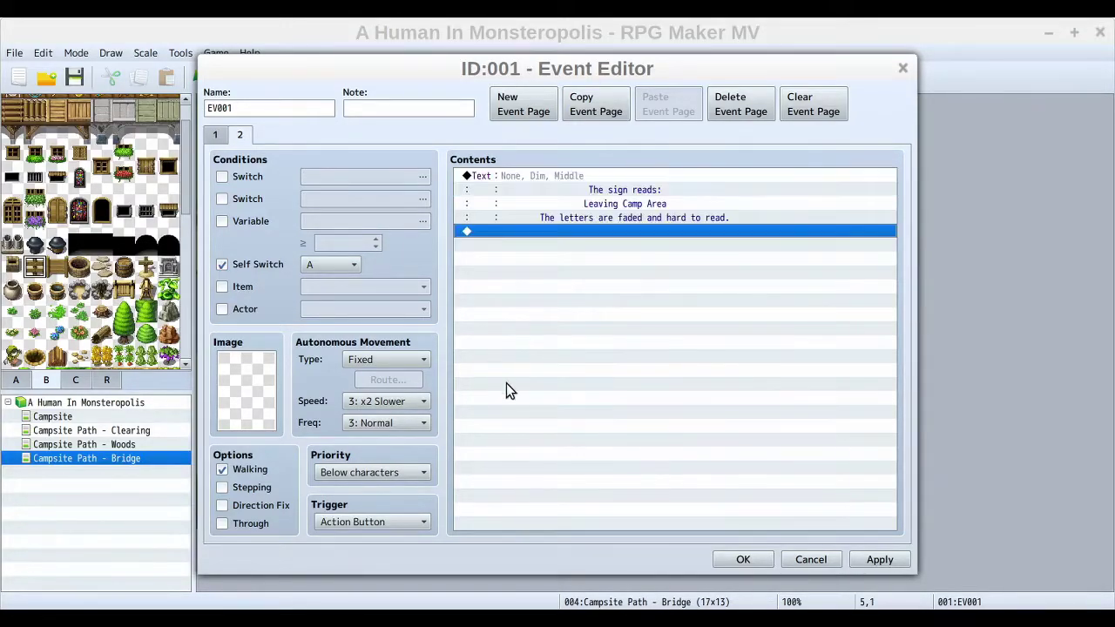
pyautogui.click(361, 474)
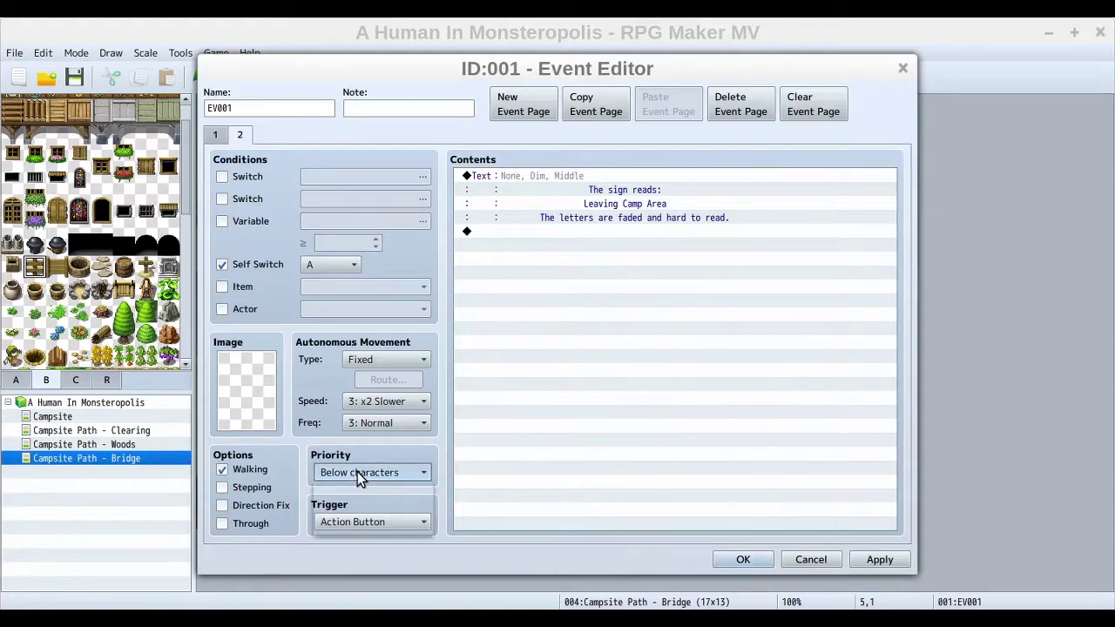
pyautogui.click(364, 510)
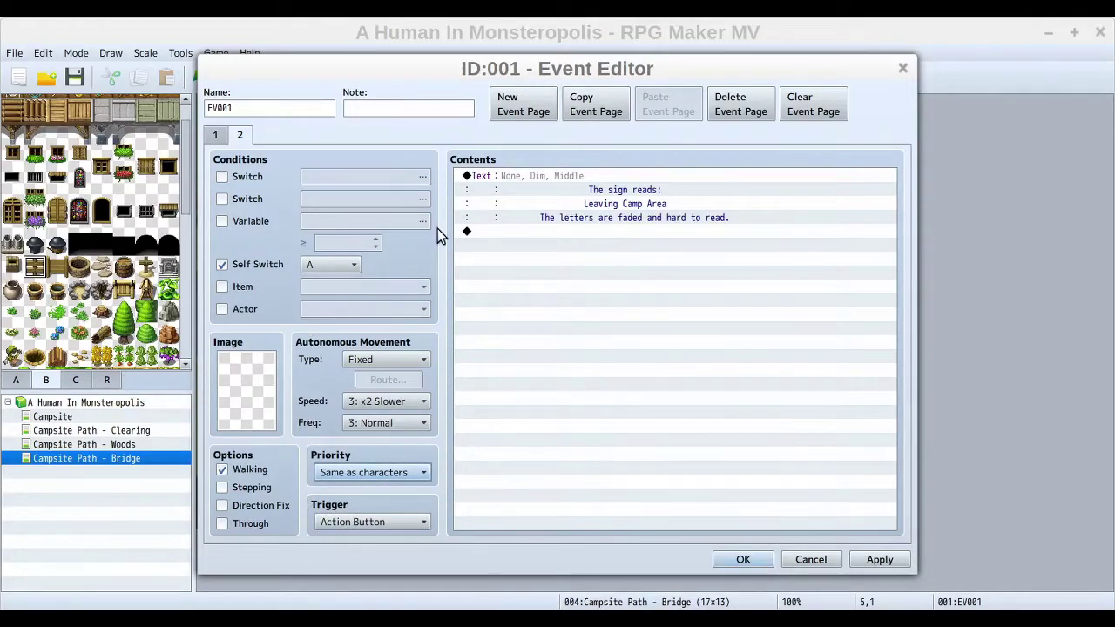
# Step: Replace the first two lines of page 2's message with a centred "The main road is up ahead."
pyautogui.click(562, 176)
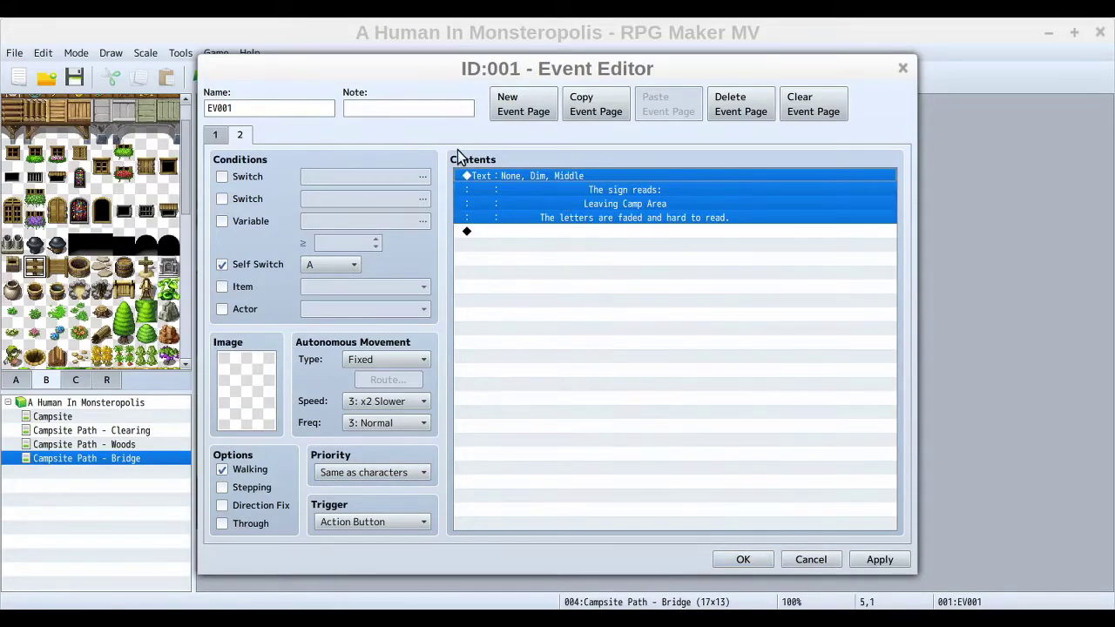
pyautogui.press('Return')
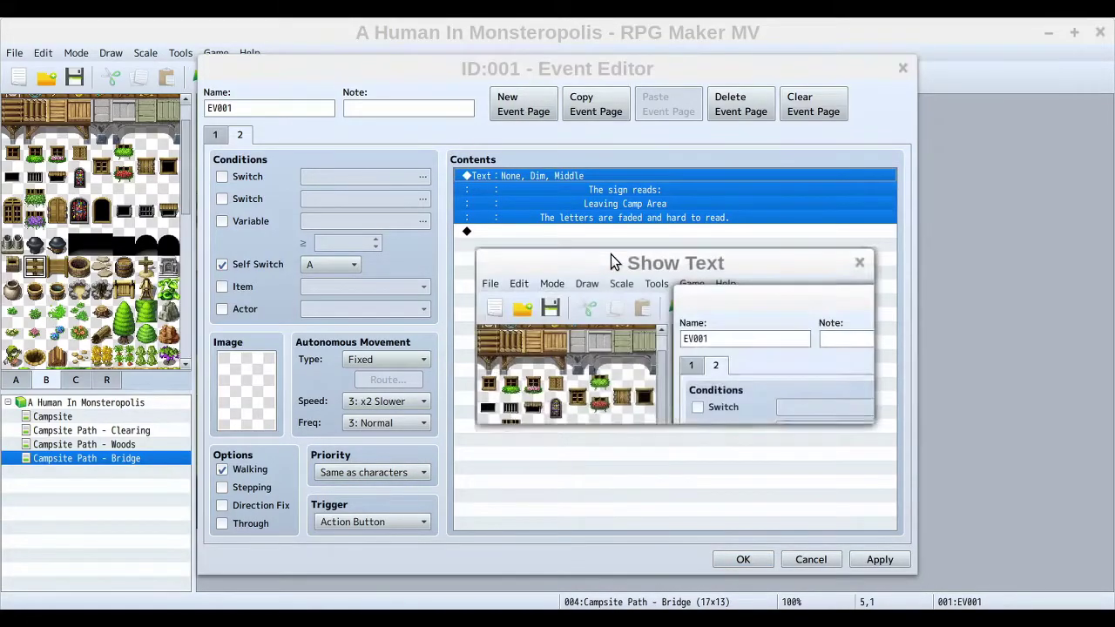
pyautogui.moveTo(655, 306); pyautogui.dragTo(755, 314)
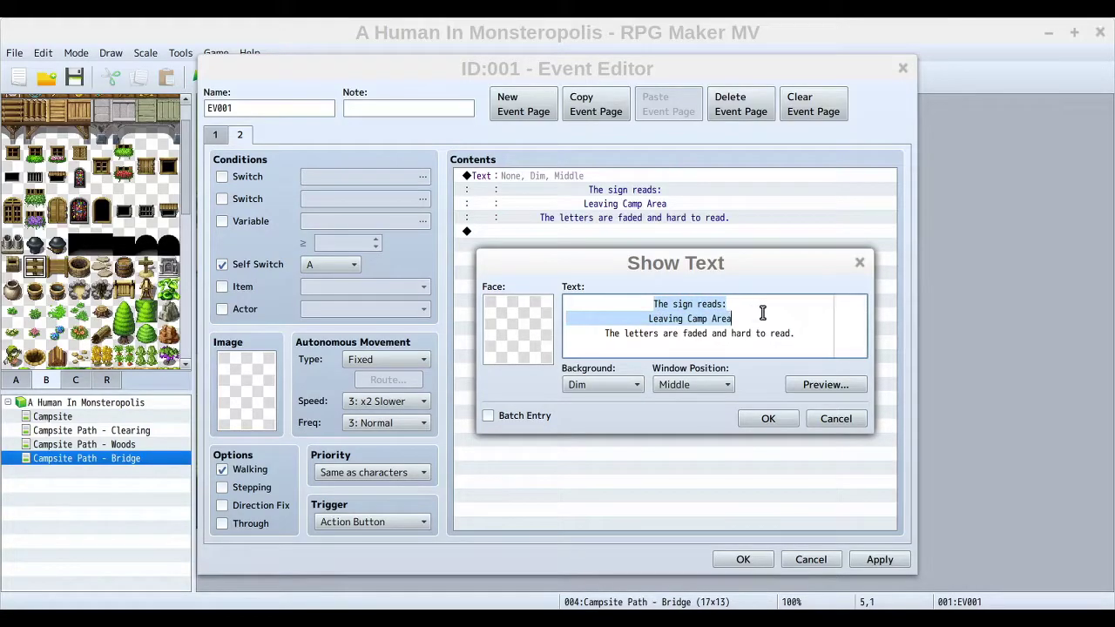
pyautogui.press('BackSpace')
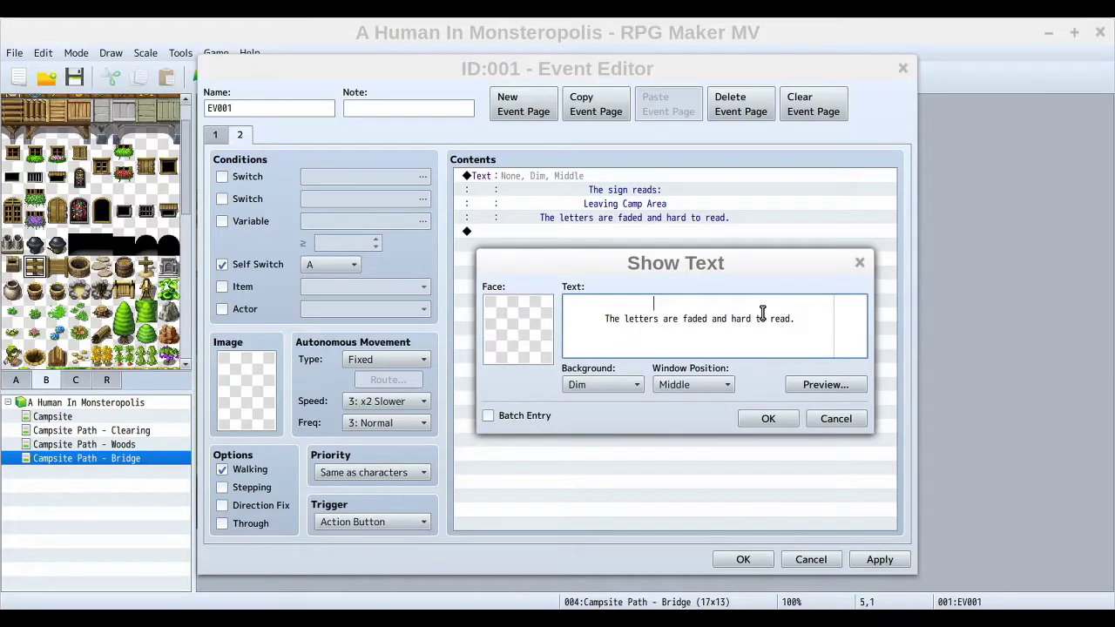
pyautogui.write('he main road is up ahead.')
pyautogui.click(635, 304)
pyautogui.press('BackSpace')
pyautogui.press('BackSpace')
pyautogui.press('BackSpace')
pyautogui.press('Delete')
# Step: Change the last line of page 2's message to "They should really think about replacing this sign."
pyautogui.click(799, 319)
pyautogui.moveTo(623, 319); pyautogui.dragTo(790, 320)
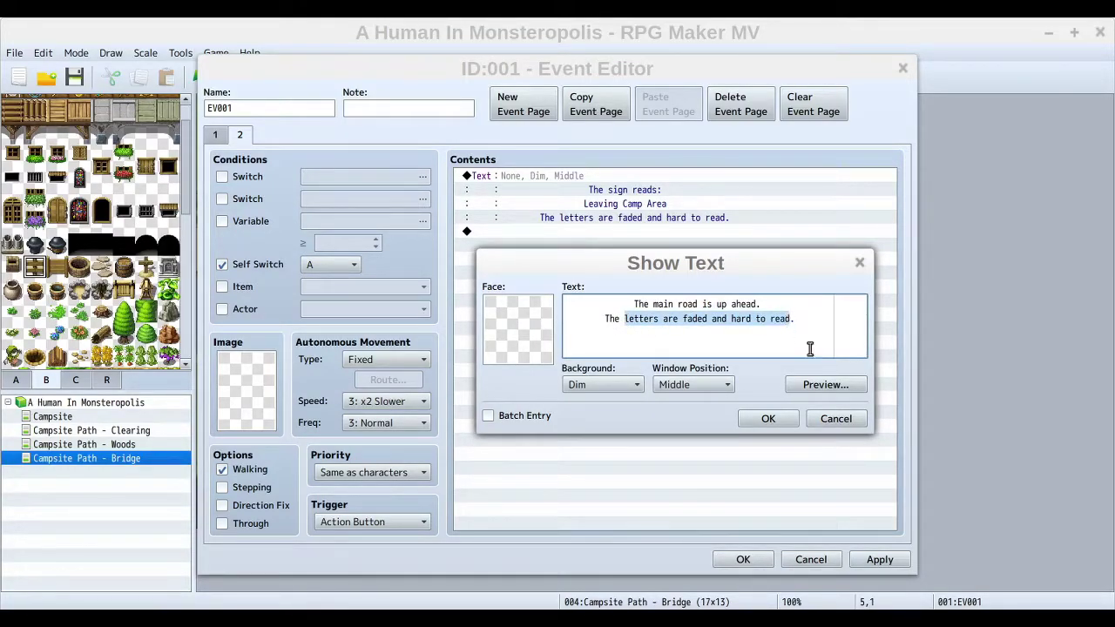
pyautogui.press('Delete')
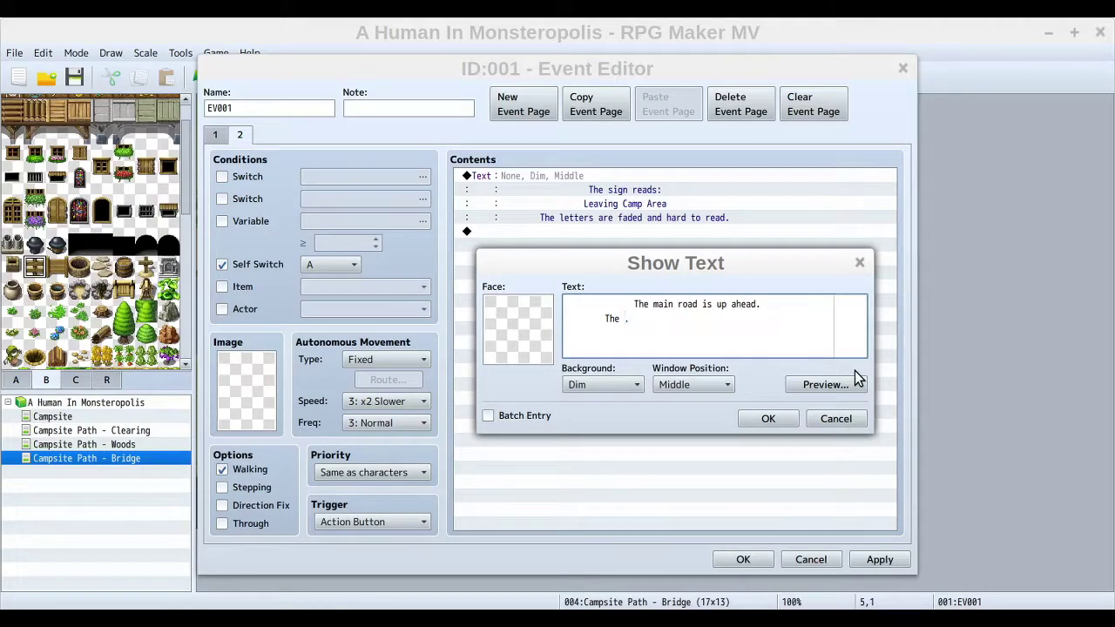
pyautogui.write('should really think ab')
pyautogui.write('out repo=')
pyautogui.press('BackSpace')
pyautogui.press('BackSpace')
pyautogui.write('lacing this sign.')
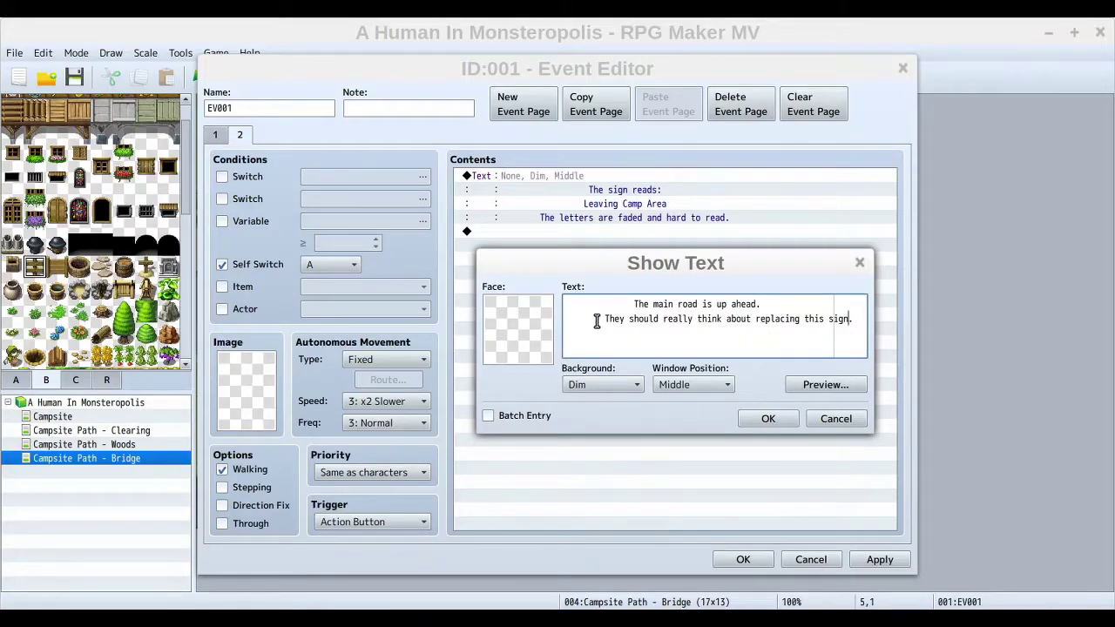
# Step: Reduce the second line's indent to centre it, preview the message, and save it to page 2
pyautogui.press('Home')
pyautogui.press('Delete')
pyautogui.press('Delete')
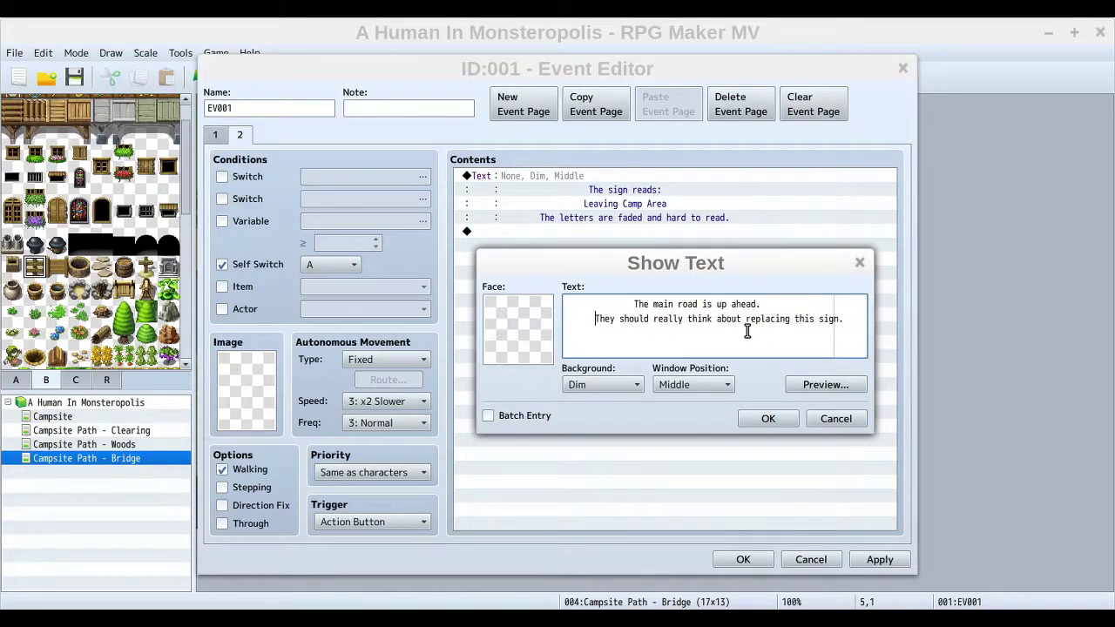
pyautogui.press('Delete')
pyautogui.press('Delete')
pyautogui.press('Delete')
pyautogui.press('Delete')
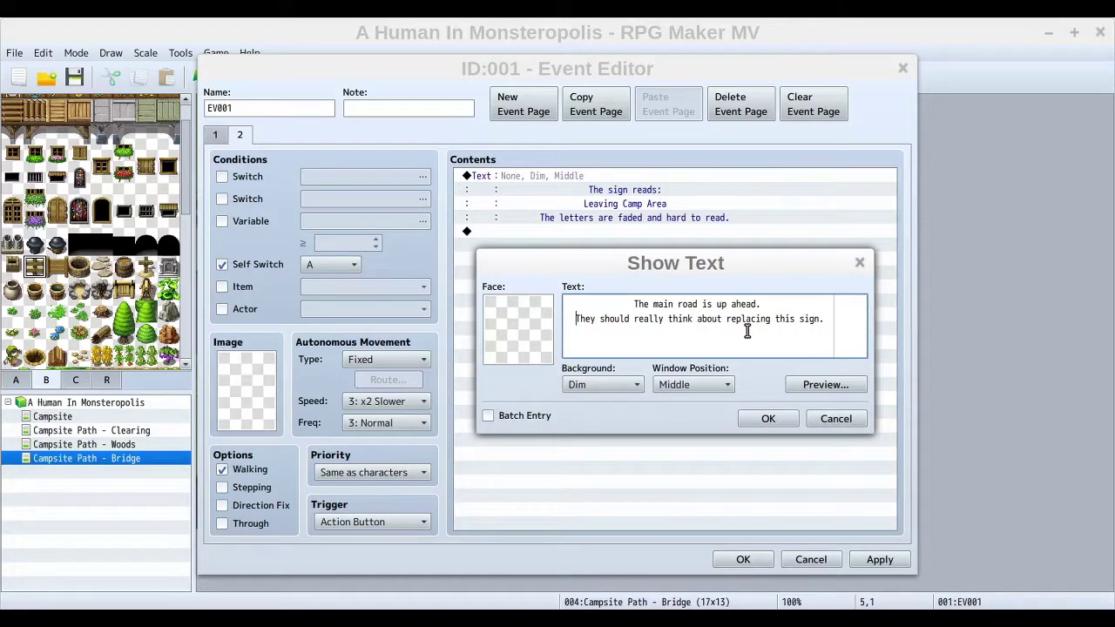
pyautogui.press('Right')
pyautogui.press('Right')
pyautogui.click(815, 385)
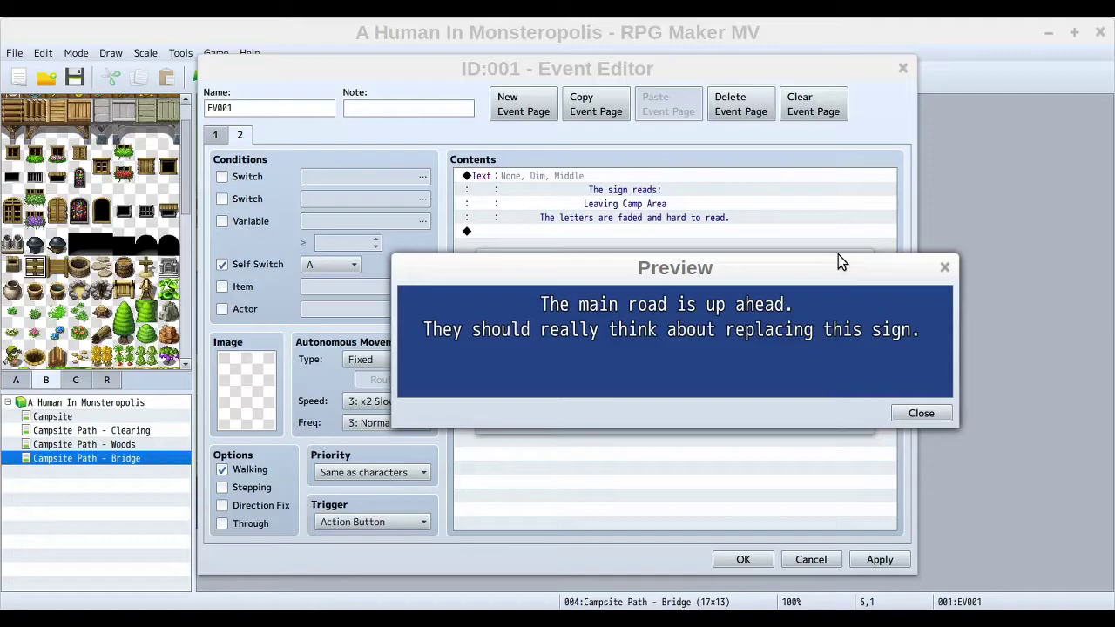
pyautogui.click(944, 267)
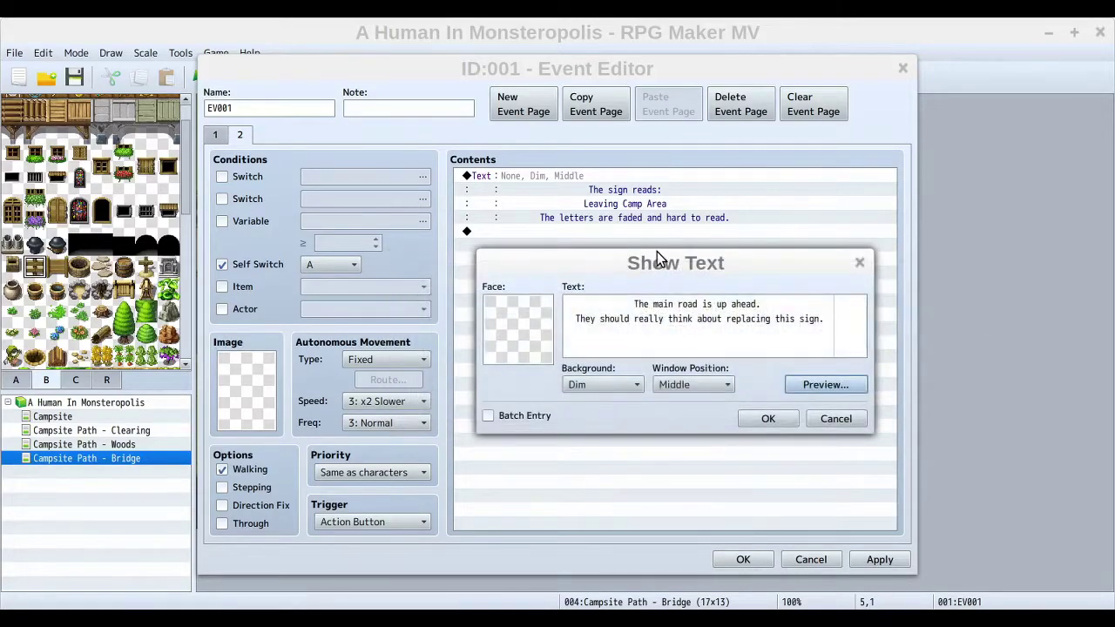
pyautogui.click(762, 420)
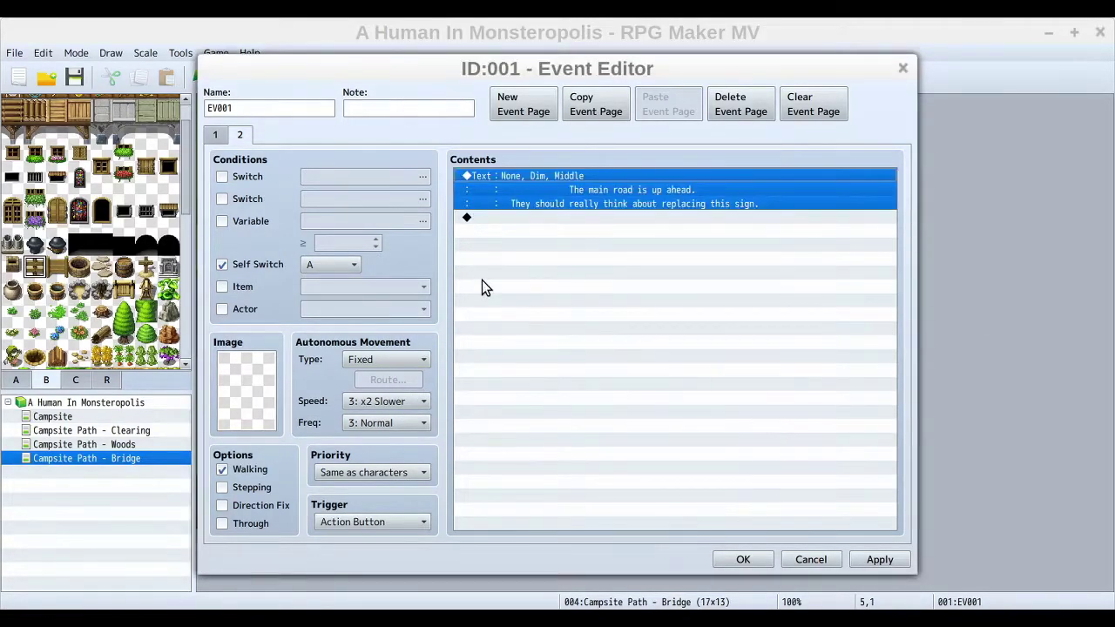
# Step: Compare the two event pages, examining page 1's self switch command and page 2's condition and message
pyautogui.click(215, 135)
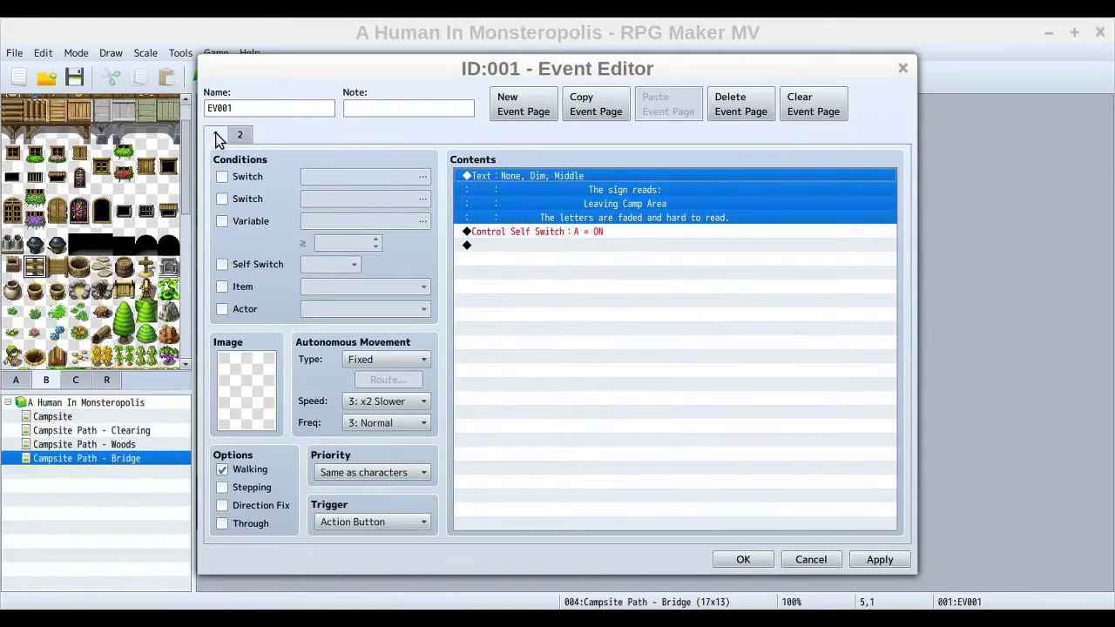
pyautogui.click(588, 268)
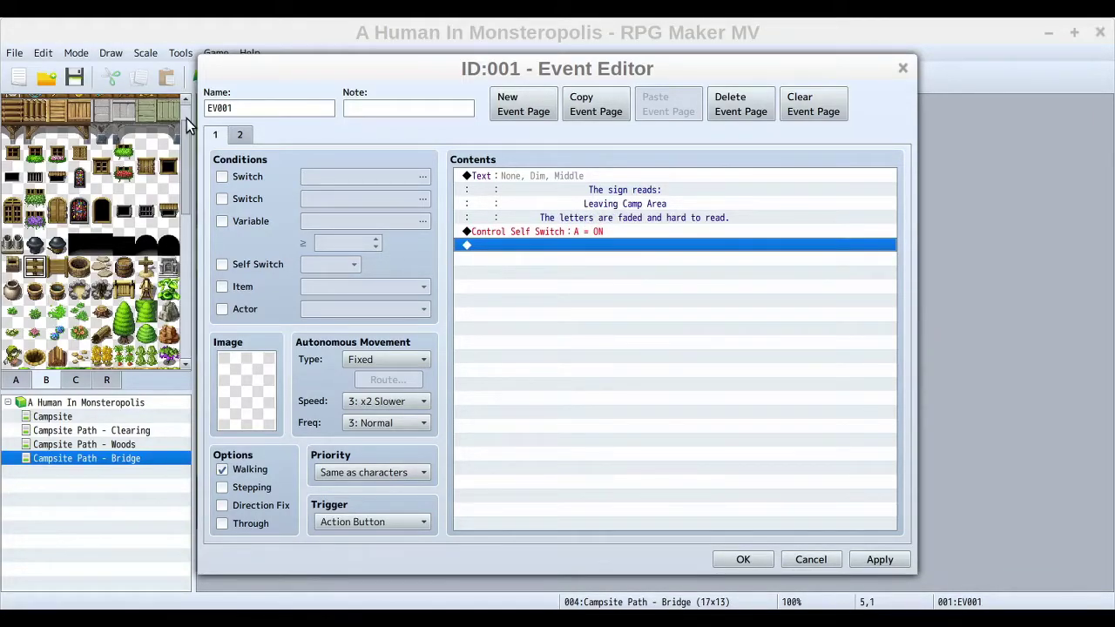
pyautogui.click(557, 230)
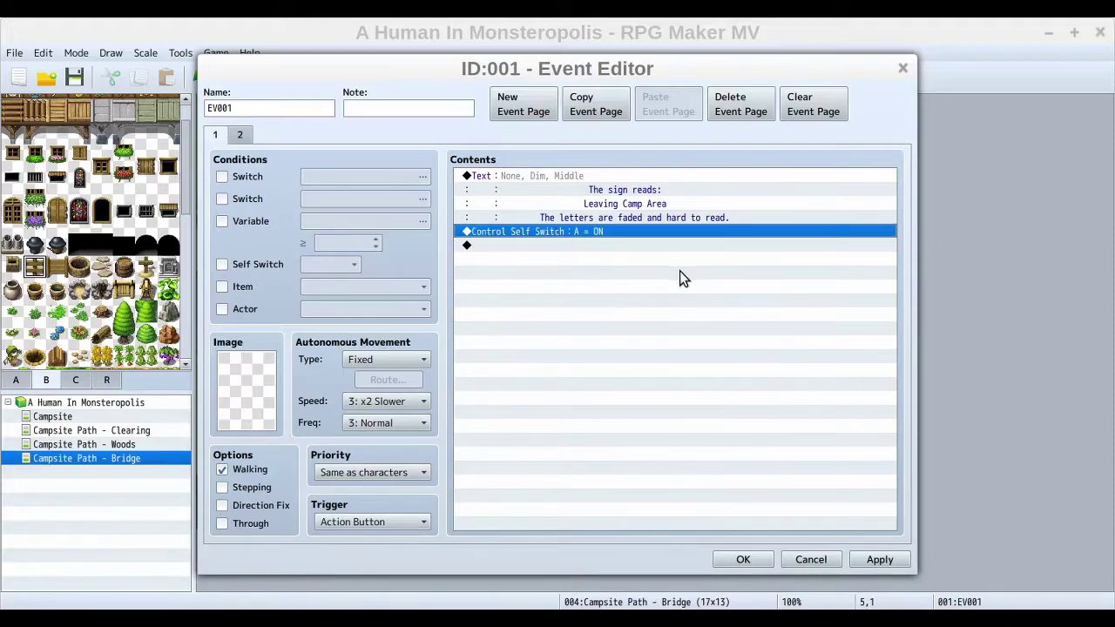
pyautogui.click(240, 134)
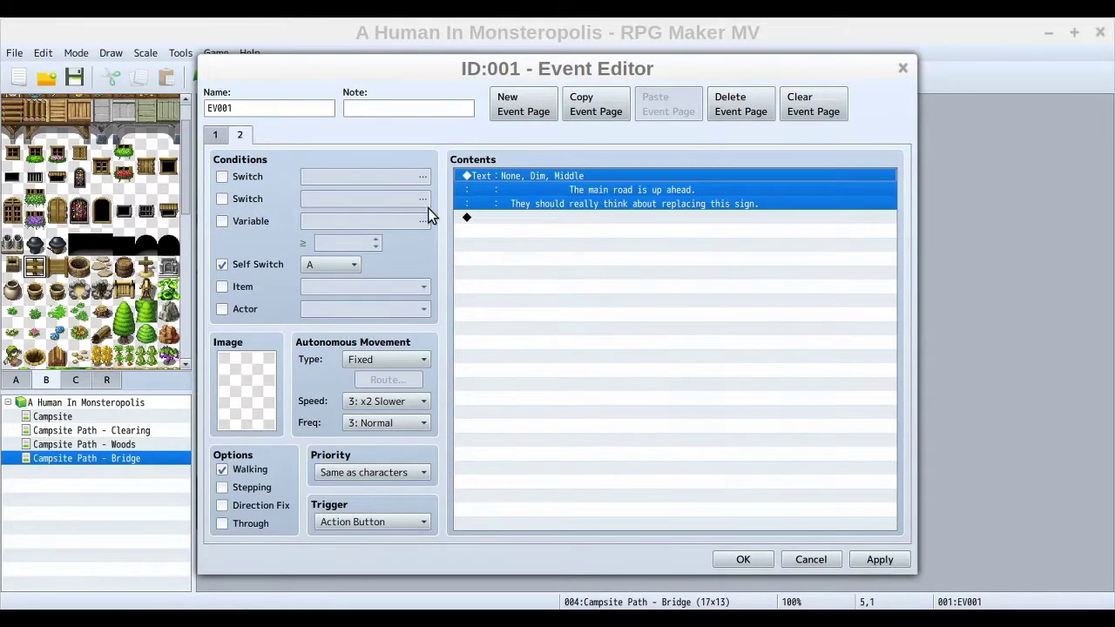
pyautogui.click(607, 250)
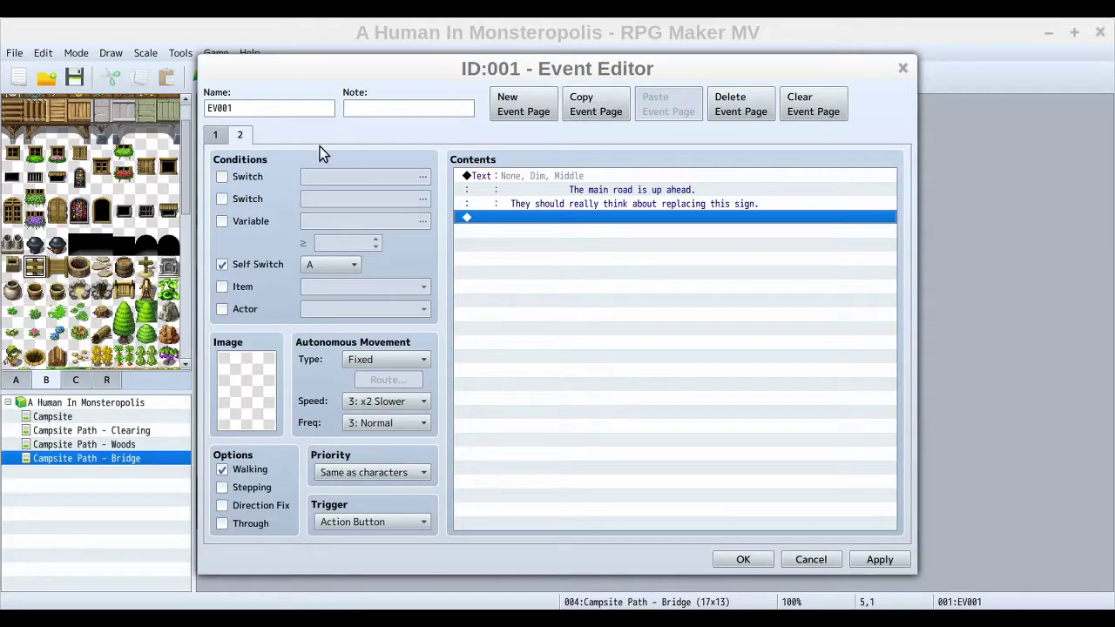
pyautogui.click(605, 173)
pyautogui.click(646, 294)
pyautogui.click(602, 180)
pyautogui.click(642, 296)
# Step: Add a Control Self Switch command that turns self switch A OFF after page 2's message
pyautogui.rightClick(506, 220)
pyautogui.click(564, 237)
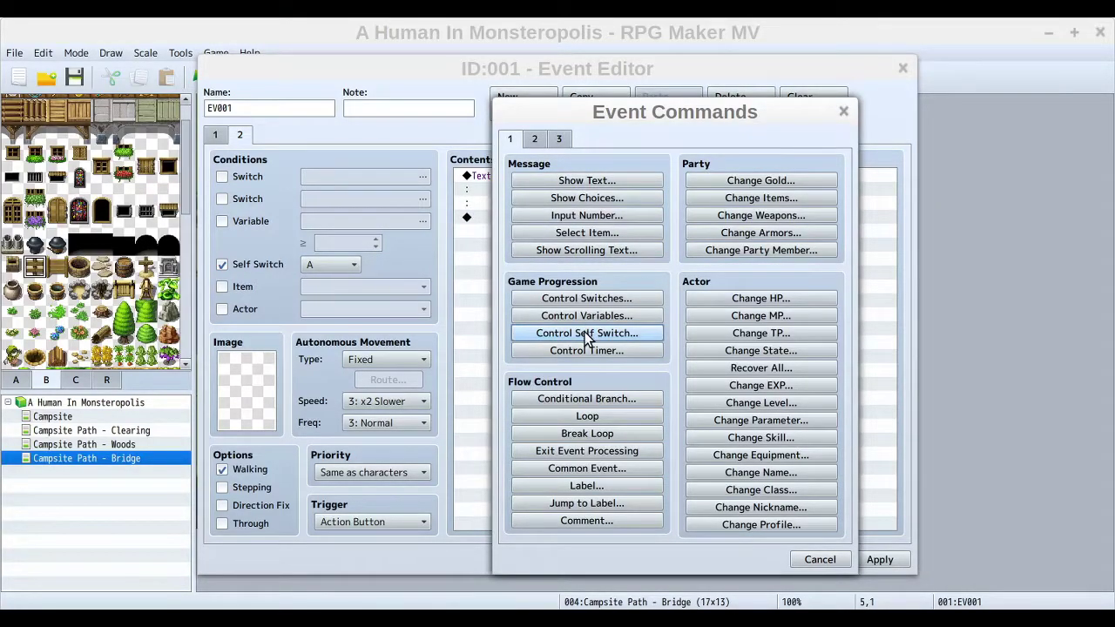
pyautogui.click(646, 333)
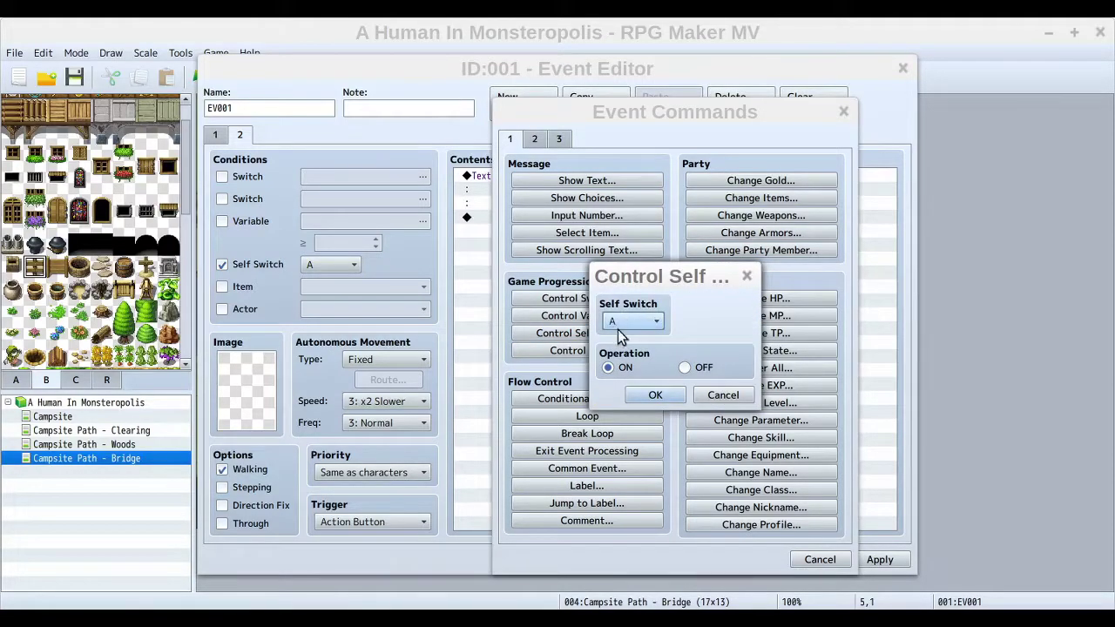
pyautogui.click(685, 367)
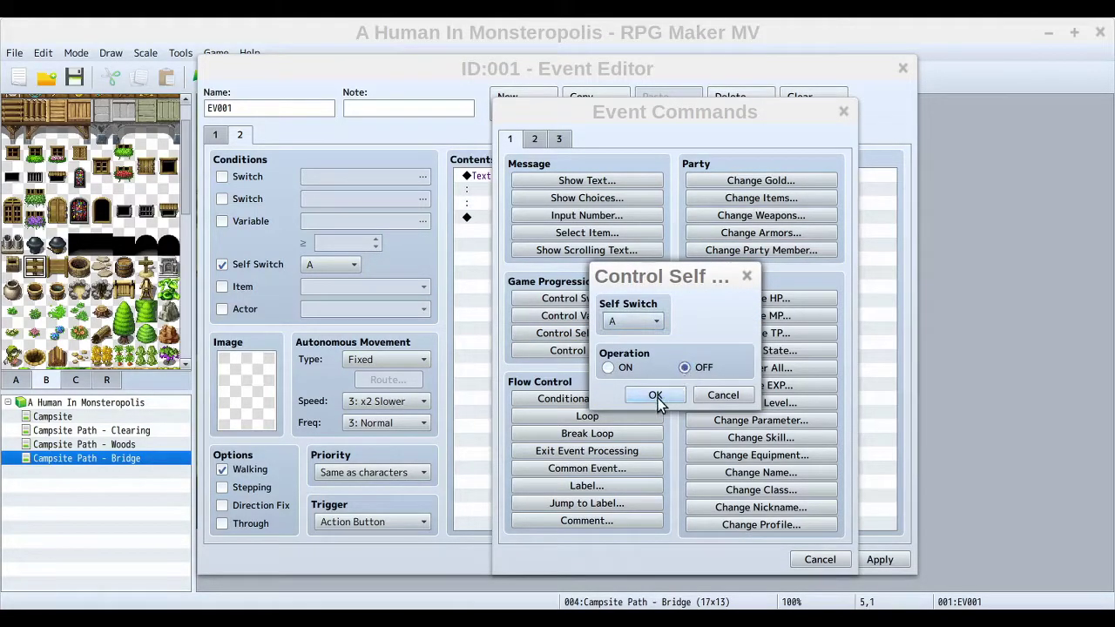
pyautogui.click(655, 396)
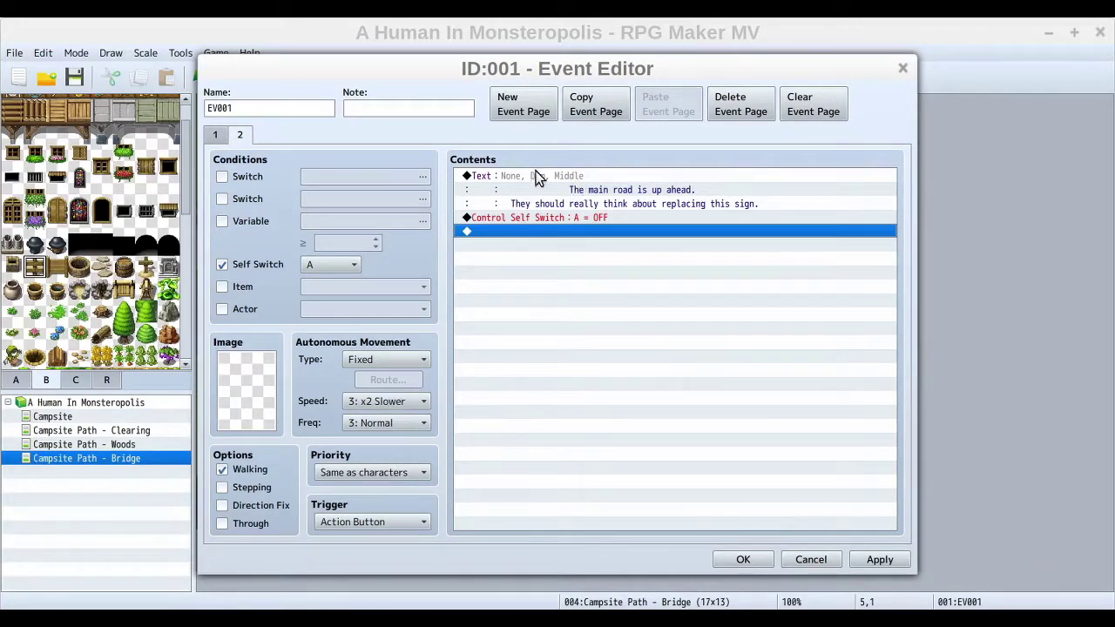
# Step: Compare the self switch commands and conditions on the sign event's pages 1 and 2
pyautogui.click(216, 134)
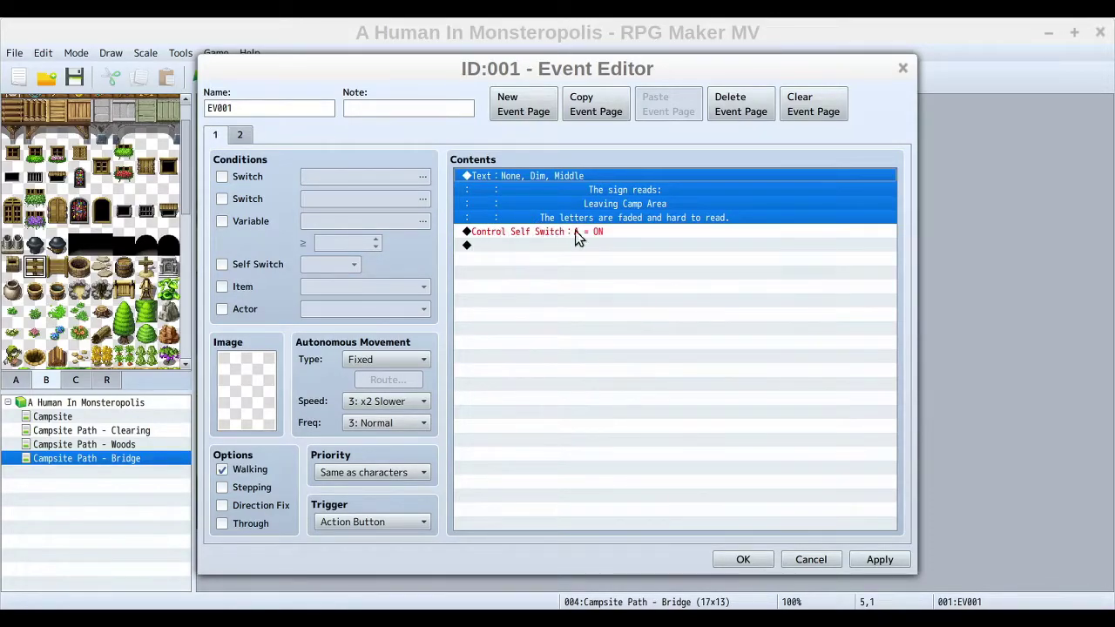
pyautogui.click(240, 135)
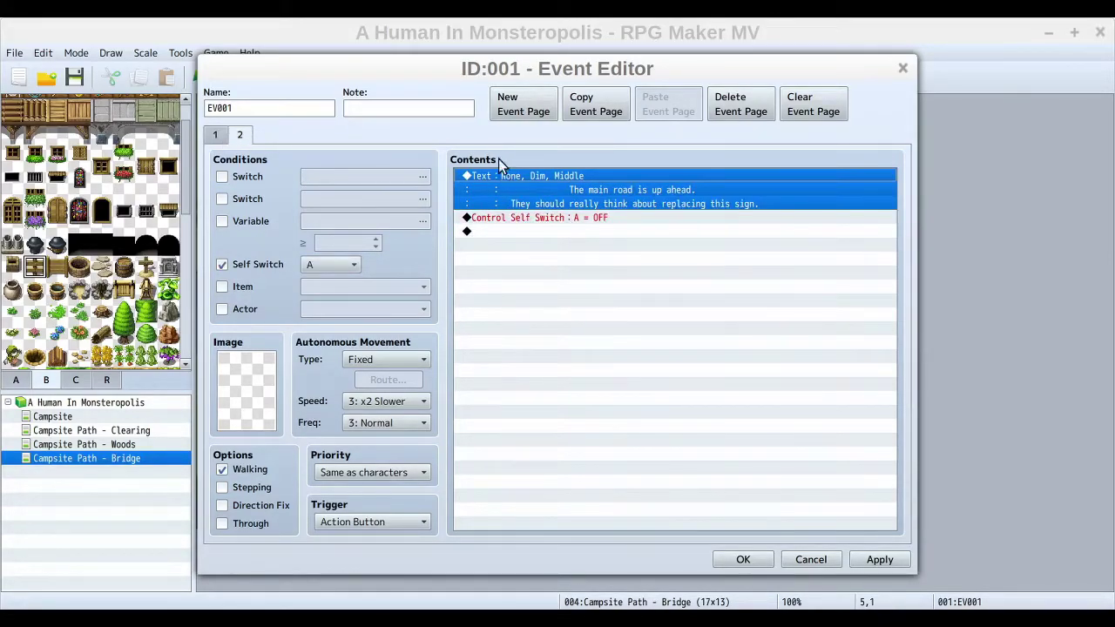
pyautogui.click(600, 219)
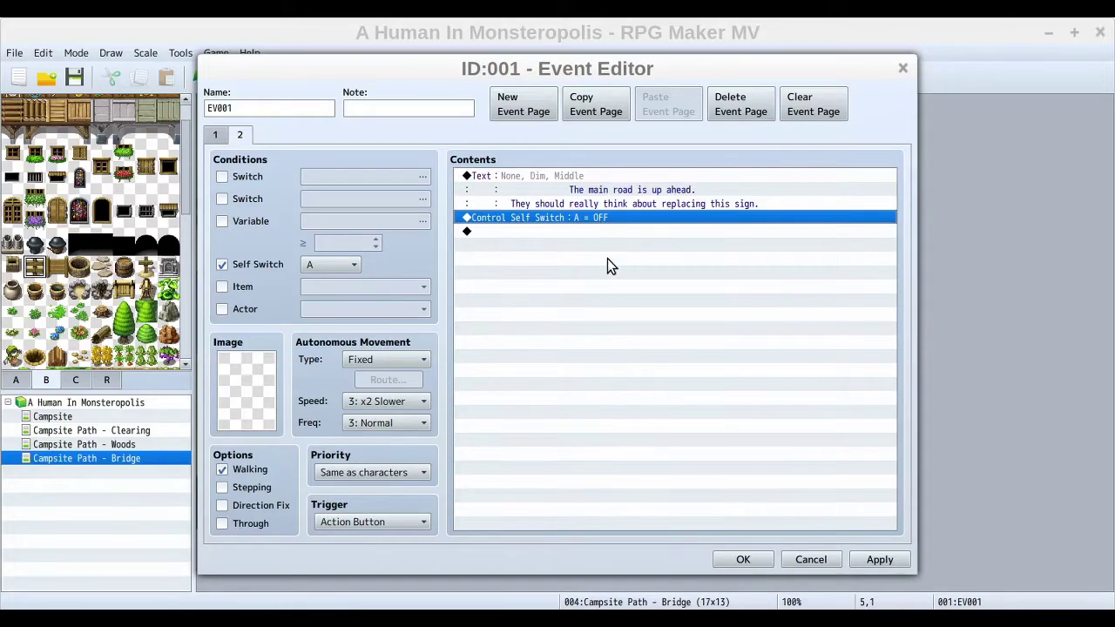
pyautogui.click(217, 135)
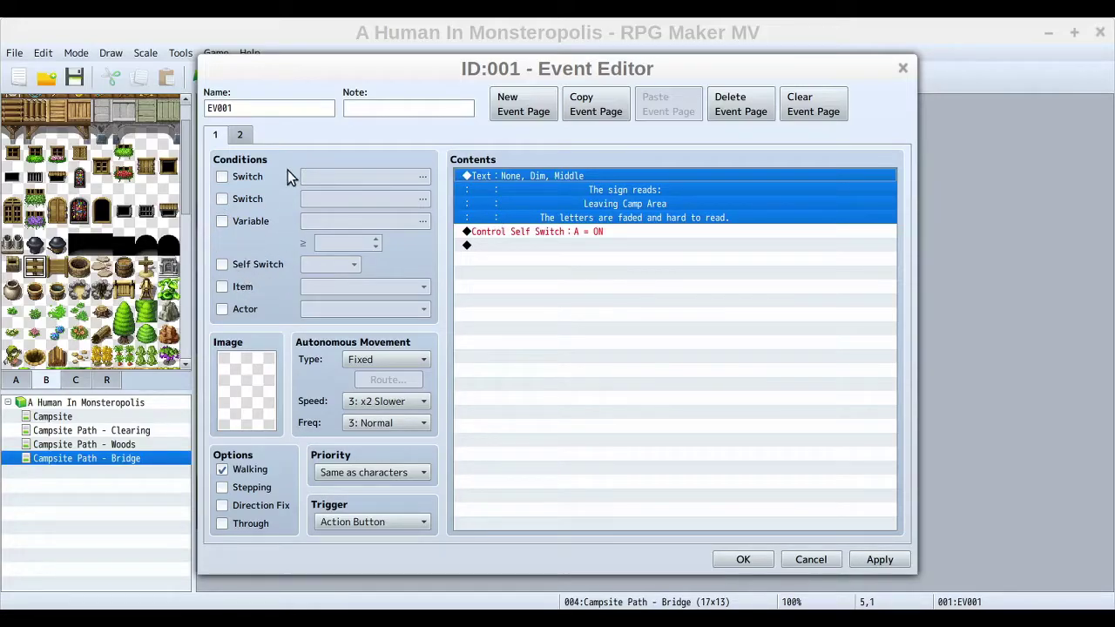
pyautogui.click(240, 135)
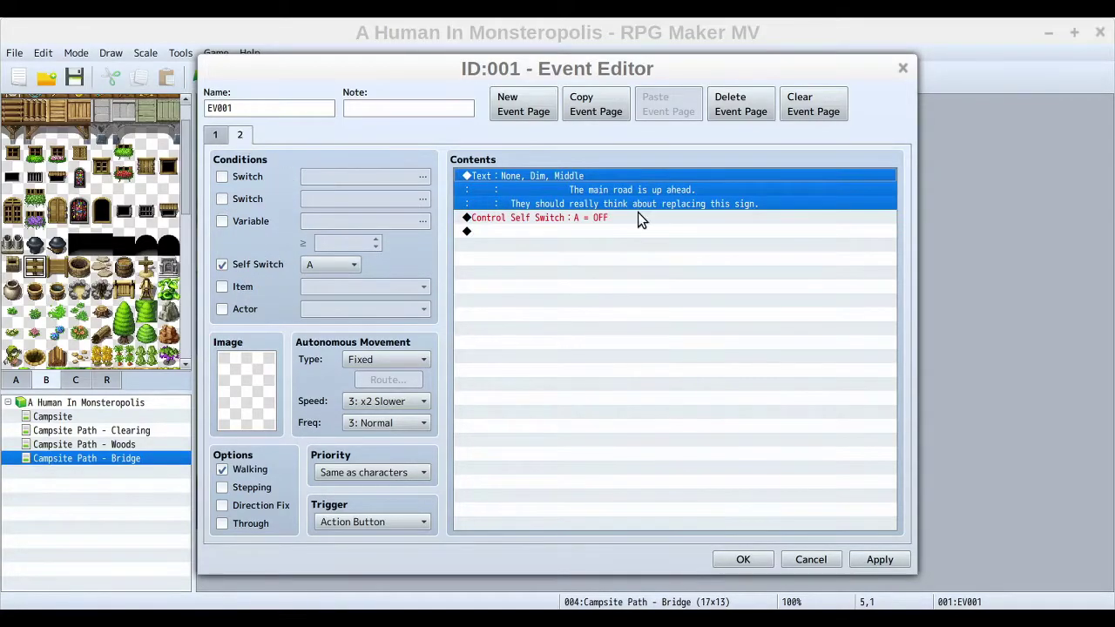
# Step: Delete the Control Self Switch command from page 2 and save the sign event
pyautogui.click(612, 217)
pyautogui.rightClick(614, 218)
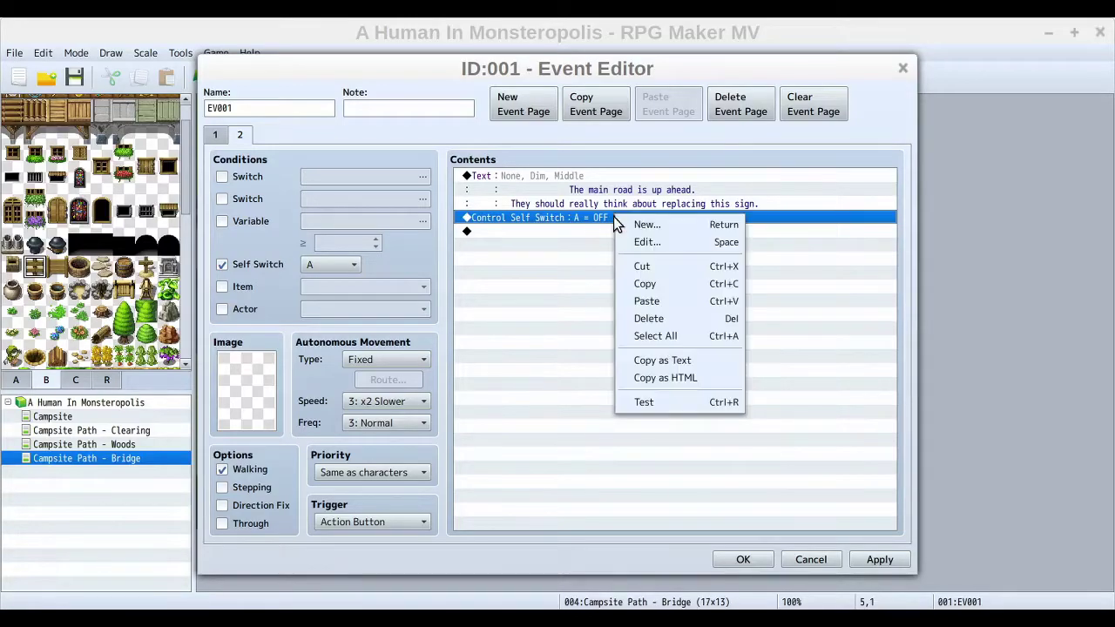
pyautogui.click(668, 321)
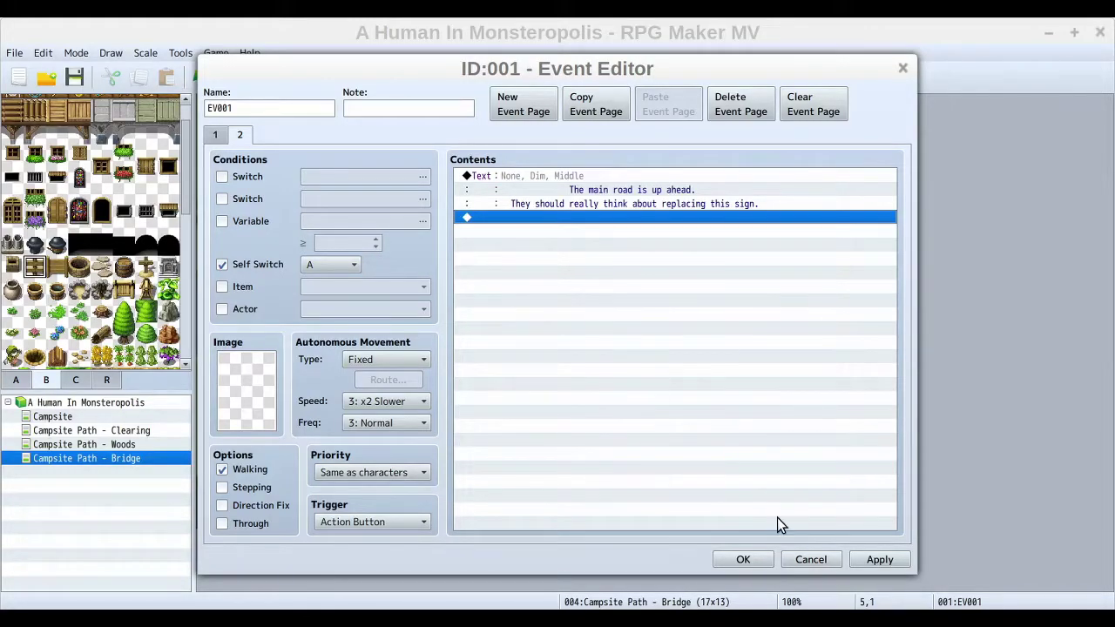
pyautogui.click(743, 560)
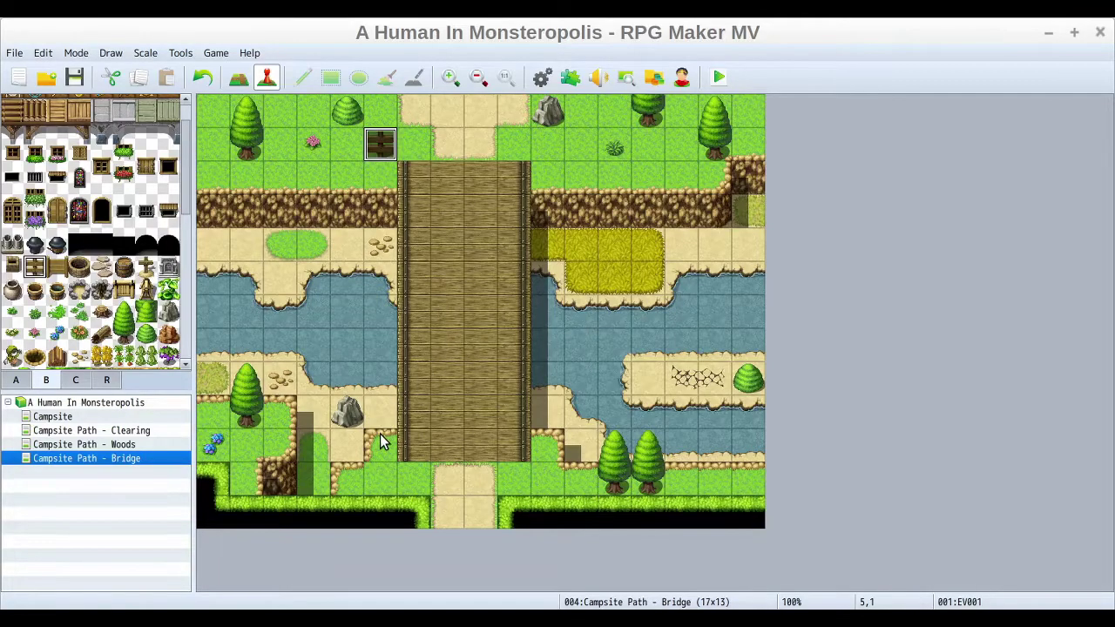
# Step: Create a transfer event at 7,12 on the bridge map's lower path exit, leading to Campsite Path - Woods (11,1) with direction Retain
pyautogui.click(440, 511)
pyautogui.rightClick(445, 519)
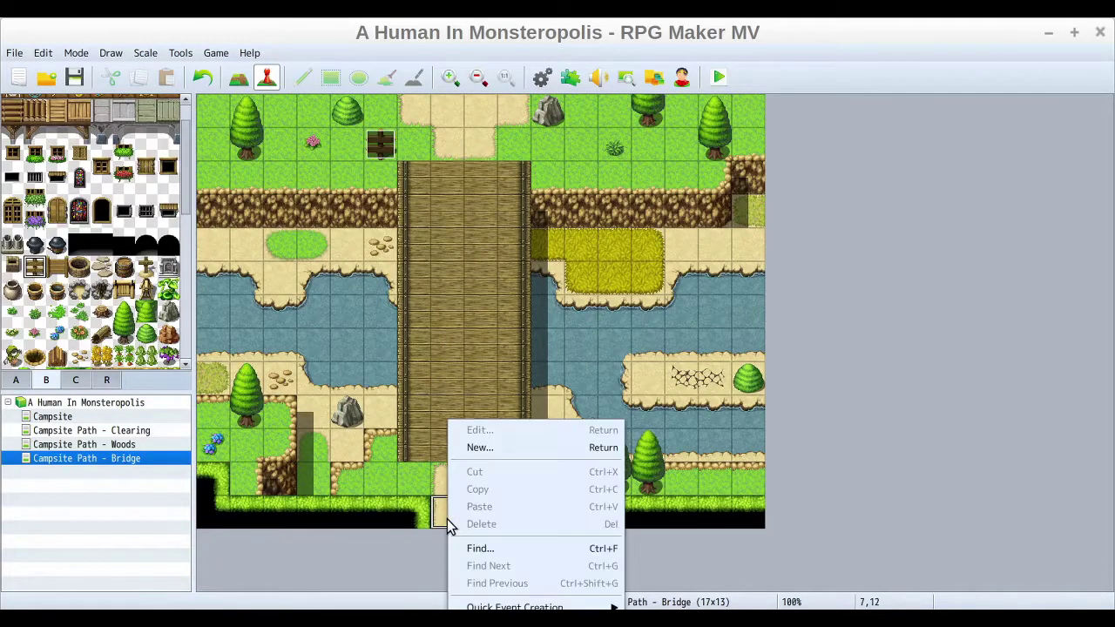
pyautogui.moveTo(553, 608)
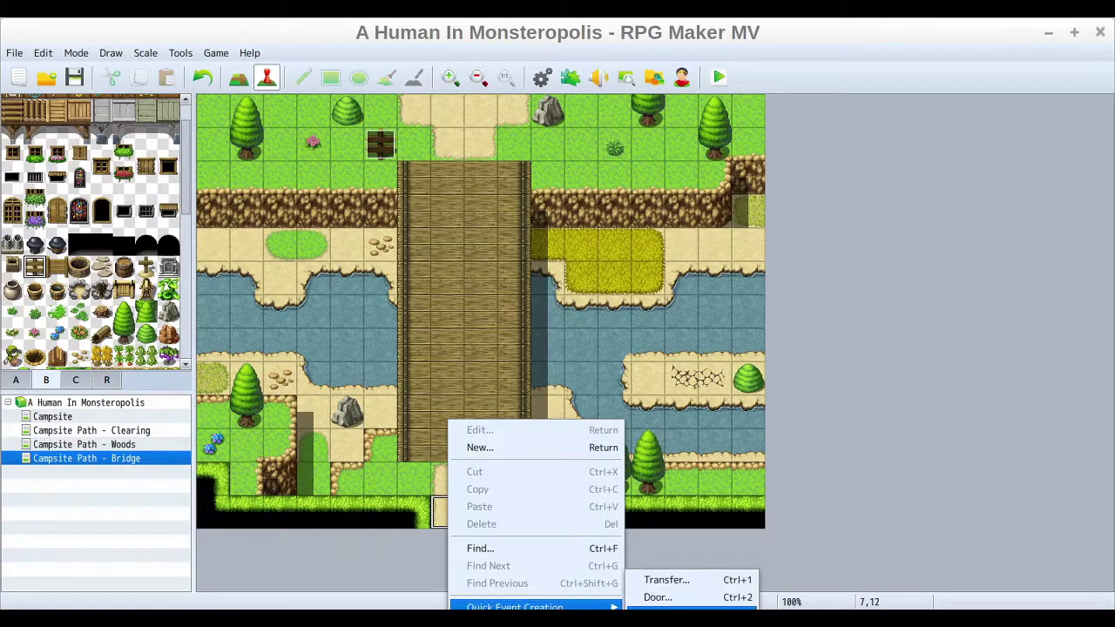
pyautogui.click(682, 580)
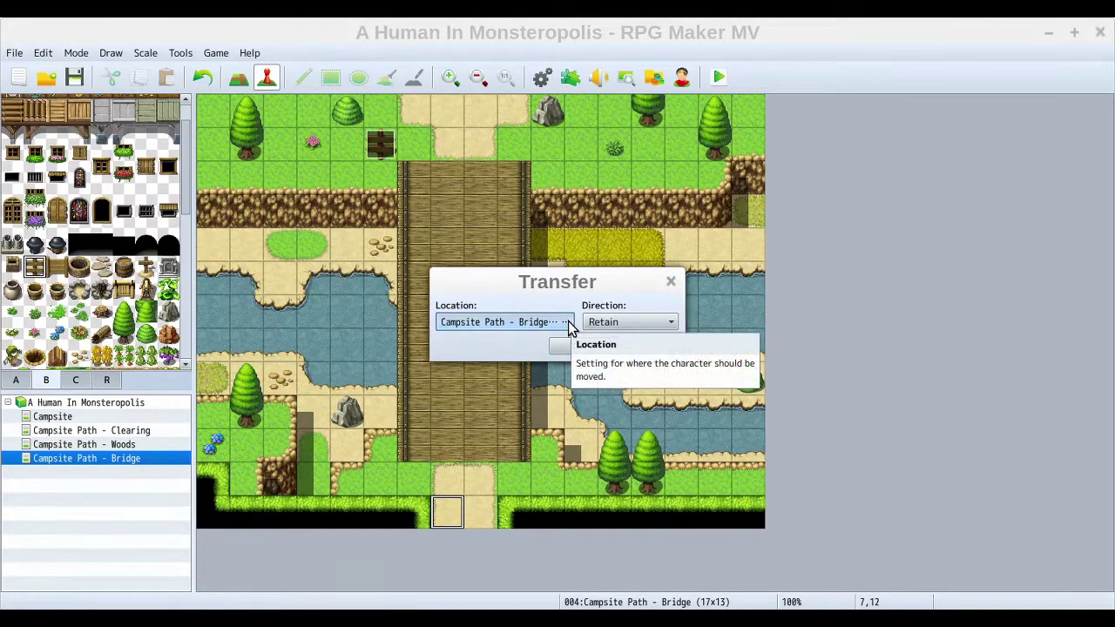
pyautogui.click(568, 321)
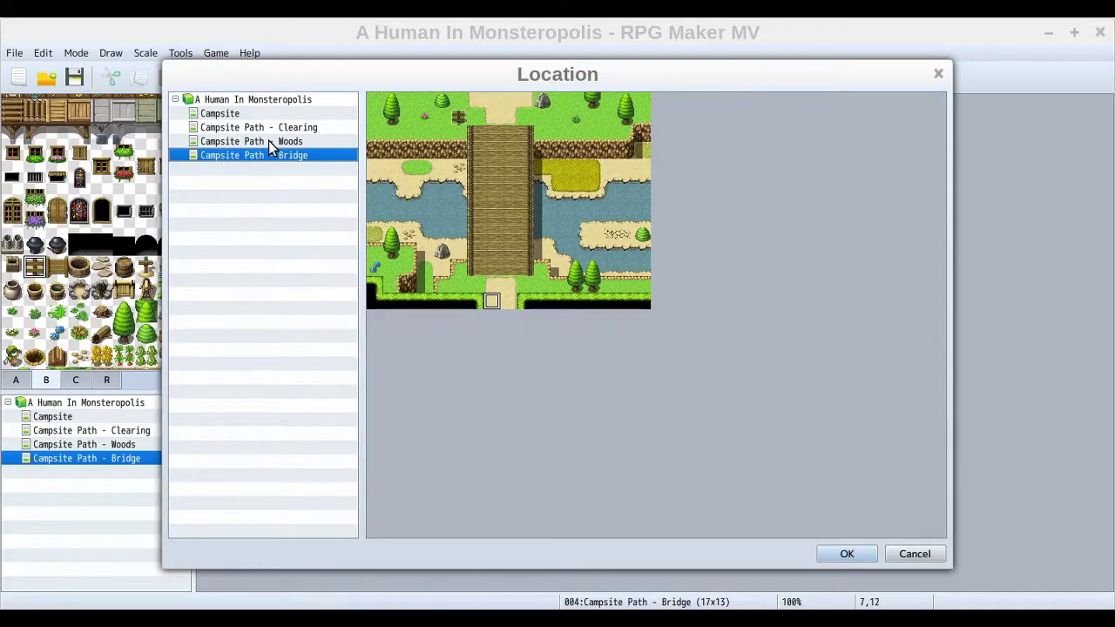
pyautogui.click(296, 142)
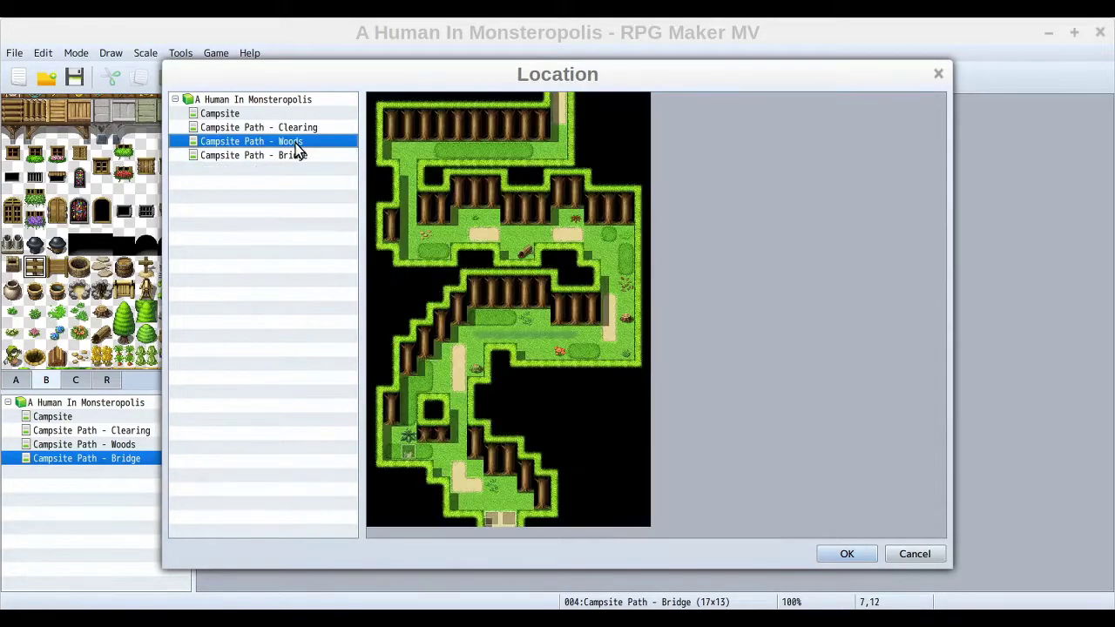
pyautogui.click(559, 117)
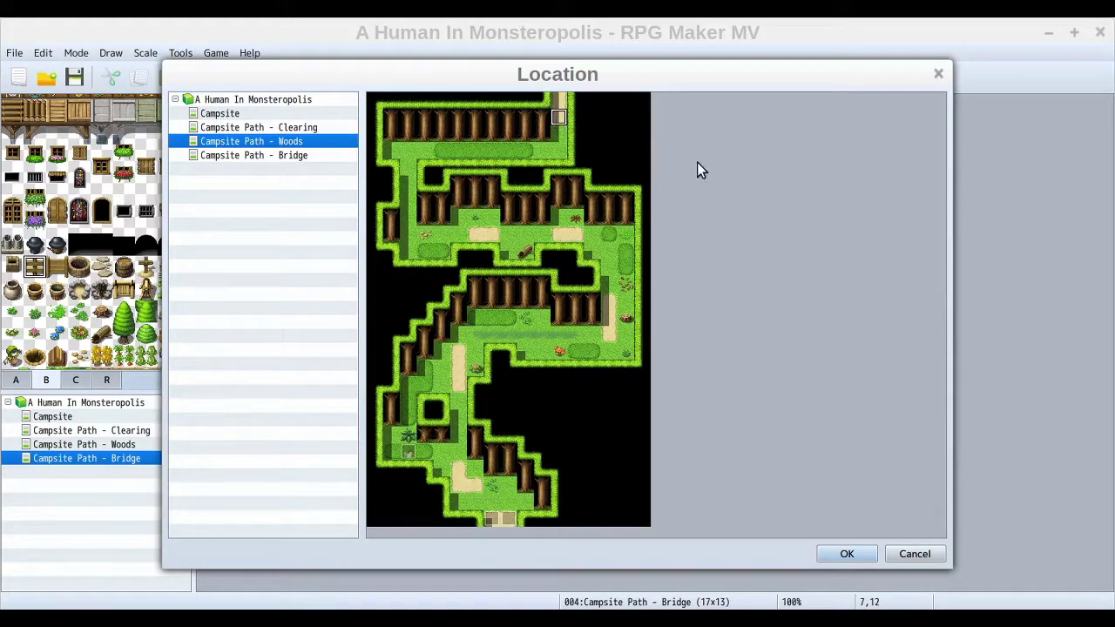
pyautogui.click(846, 554)
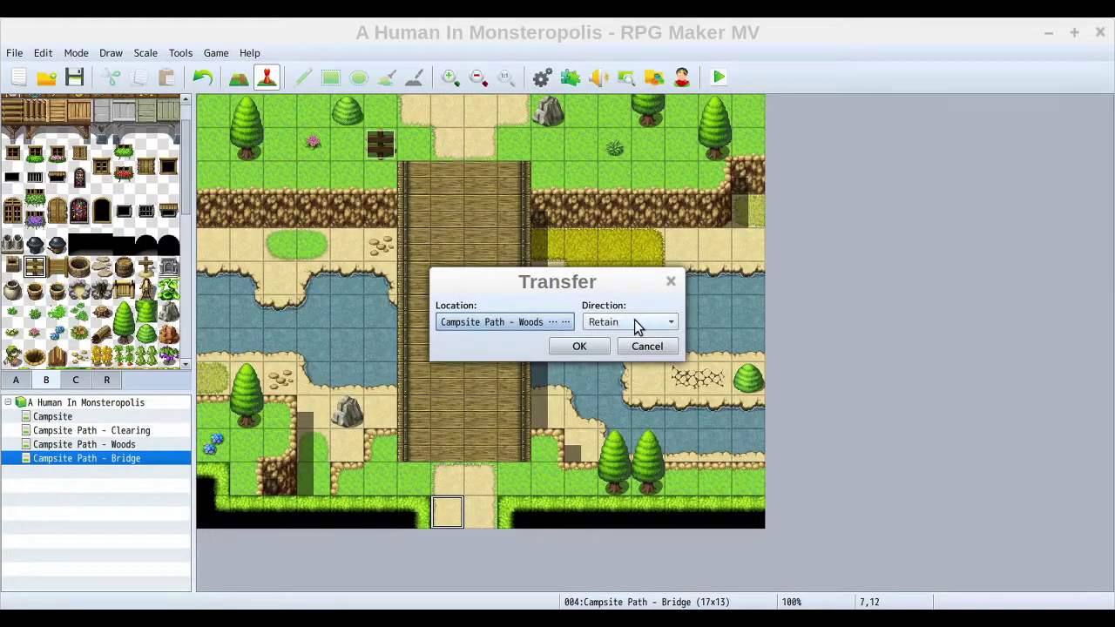
pyautogui.click(576, 348)
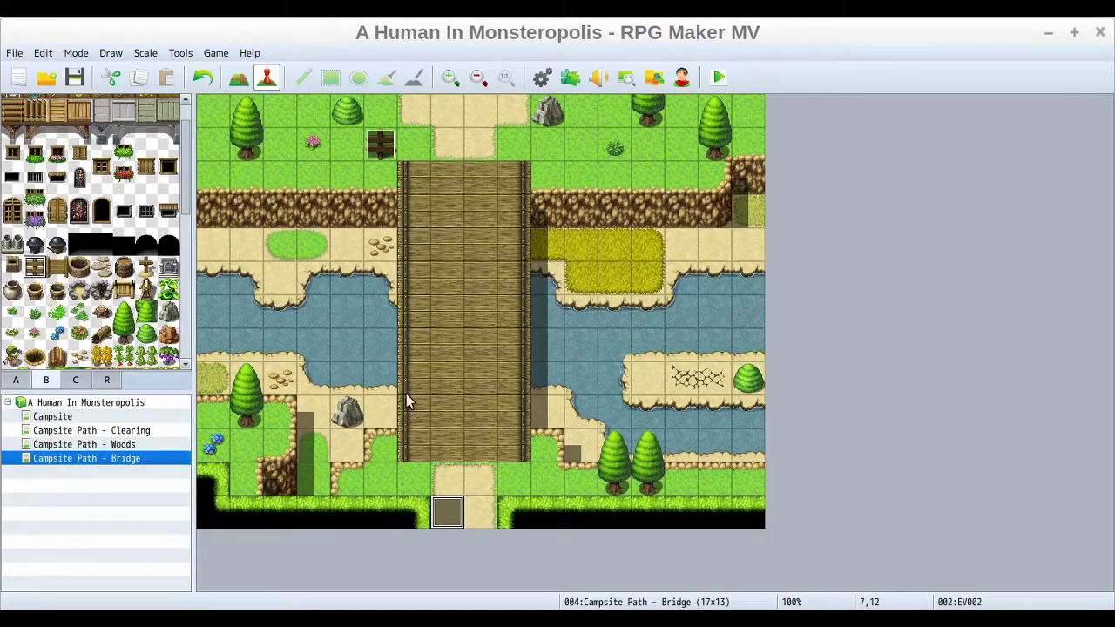
# Step: Place a copy of the transfer event on the adjacent path exit tile at 8,12
pyautogui.click(479, 507)
pyautogui.hotkey('ctrl', 'v')
pyautogui.click(533, 451)
pyautogui.click(479, 512)
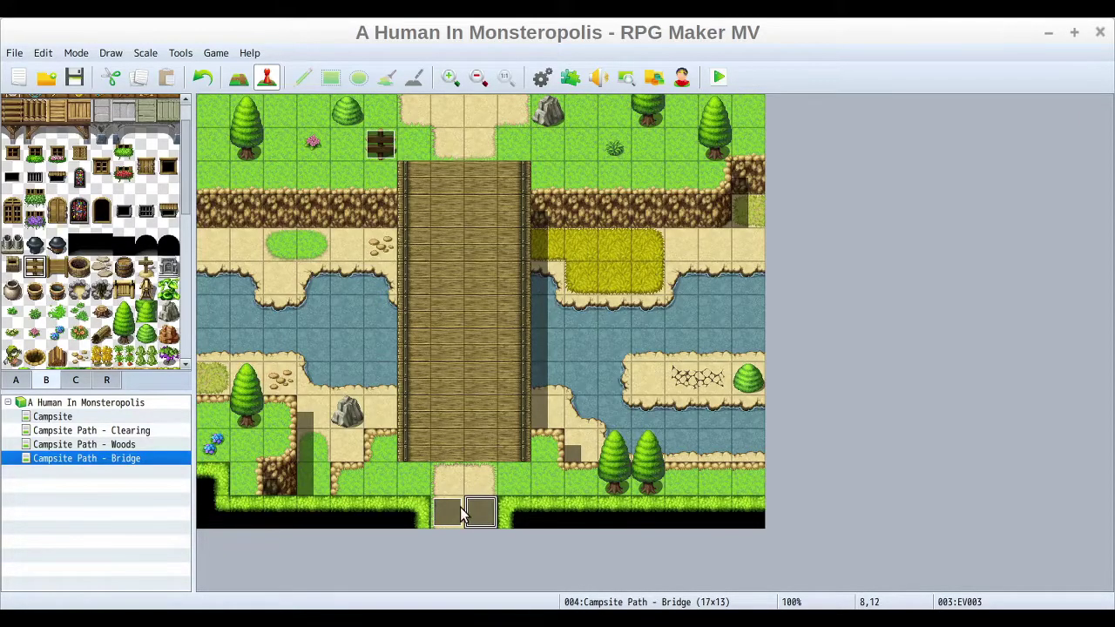
# Step: Check the destination of the copied transfer event at 8,12, leaving its settings as they are
pyautogui.doubleClick(477, 515)
pyautogui.doubleClick(523, 190)
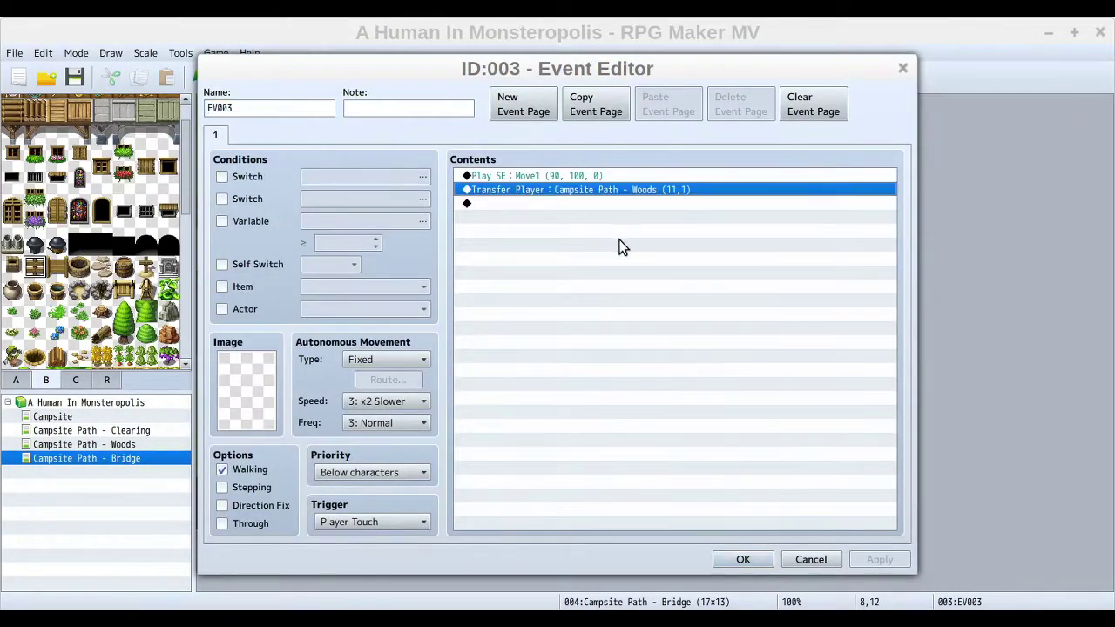
pyautogui.click(728, 288)
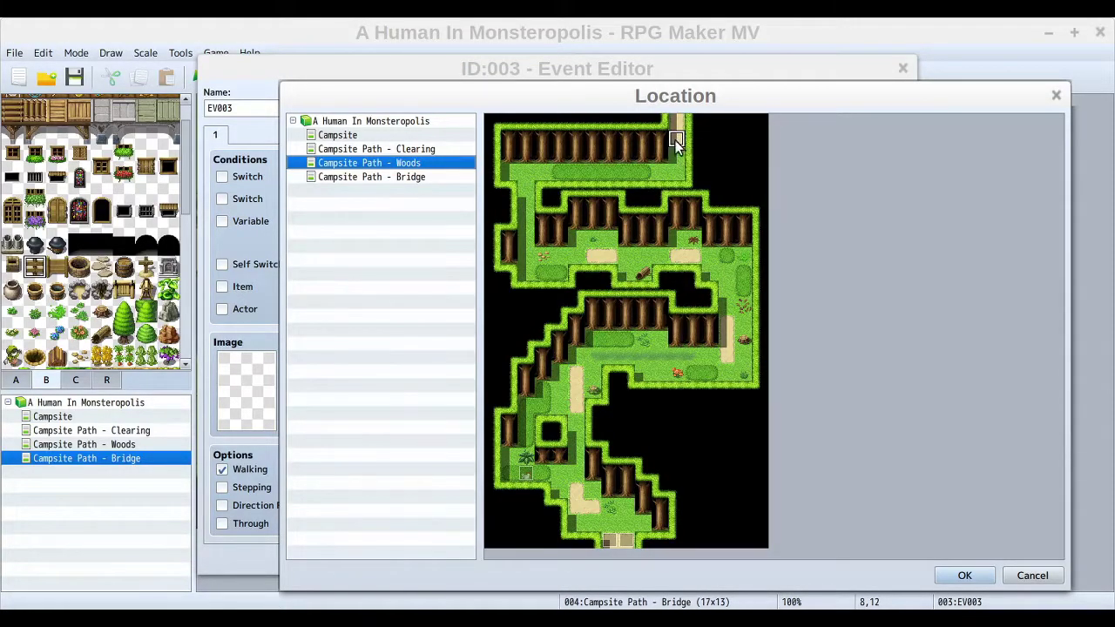
pyautogui.click(1032, 576)
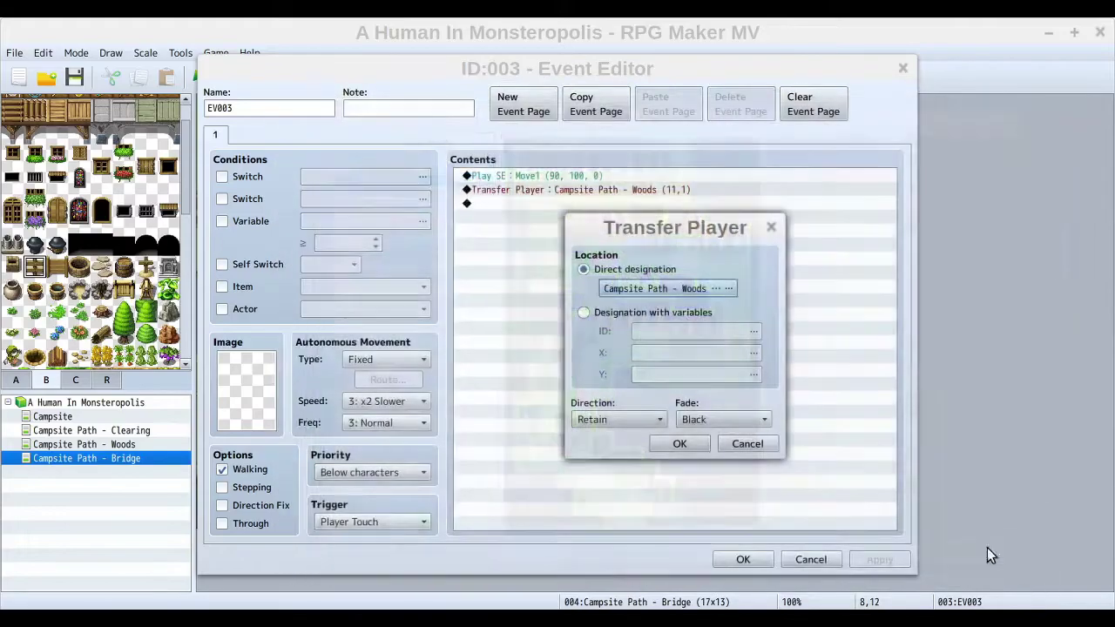
pyautogui.click(771, 443)
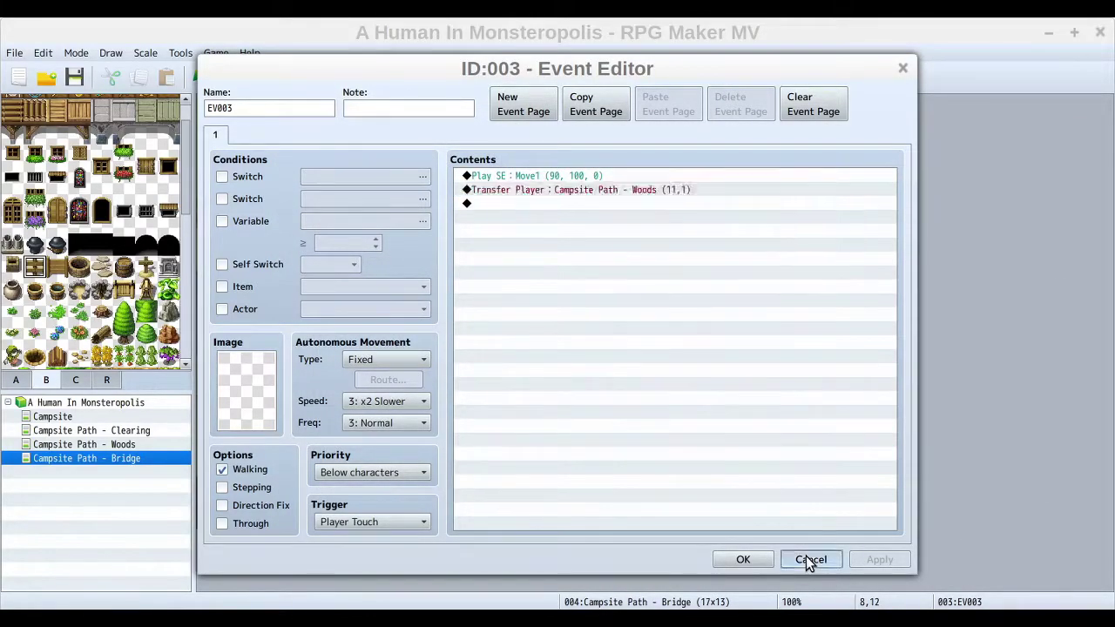
pyautogui.click(810, 559)
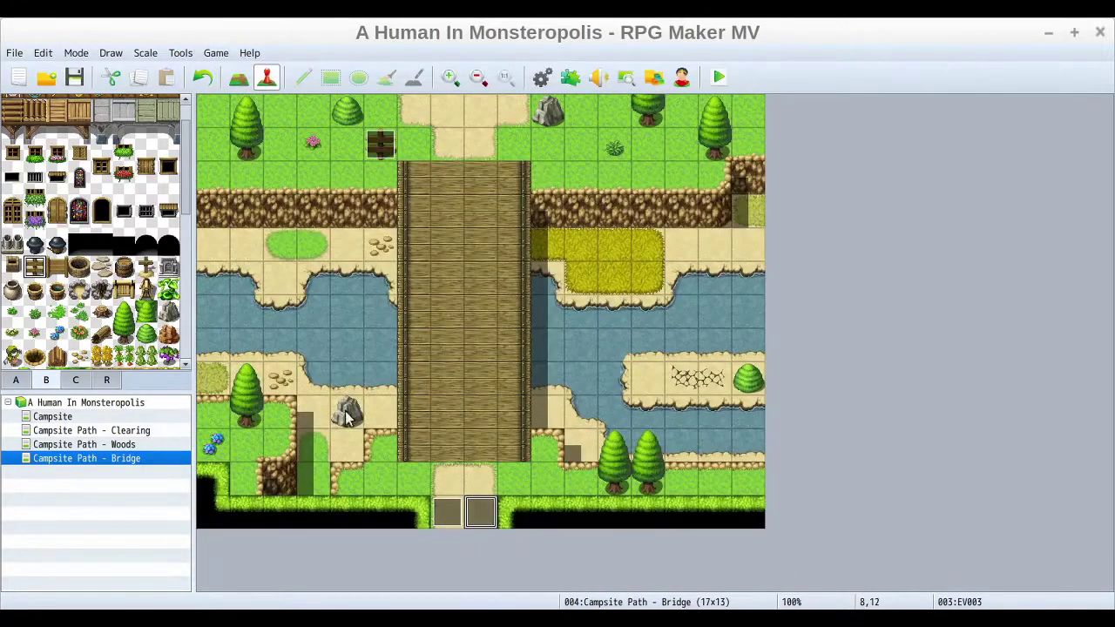
# Step: On the Campsite Path - Woods map, create a transfer event at 11,0 leading to Campsite Path - Bridge, just above the 8,12 exit, direction Retain
pyautogui.click(96, 446)
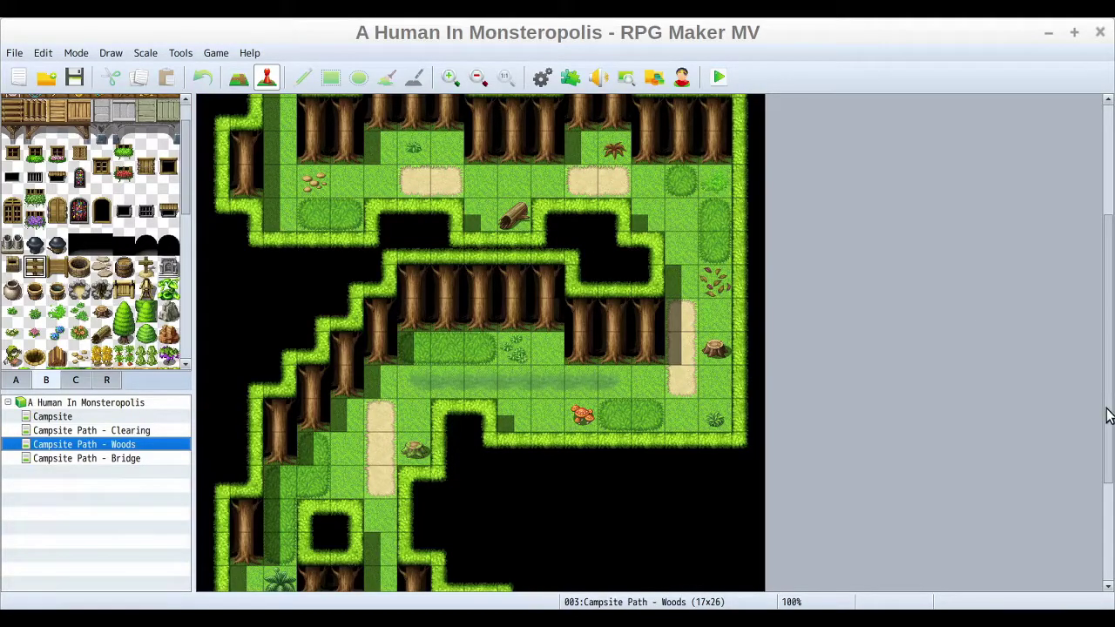
pyautogui.moveTo(1108, 416); pyautogui.dragTo(1107, 232)
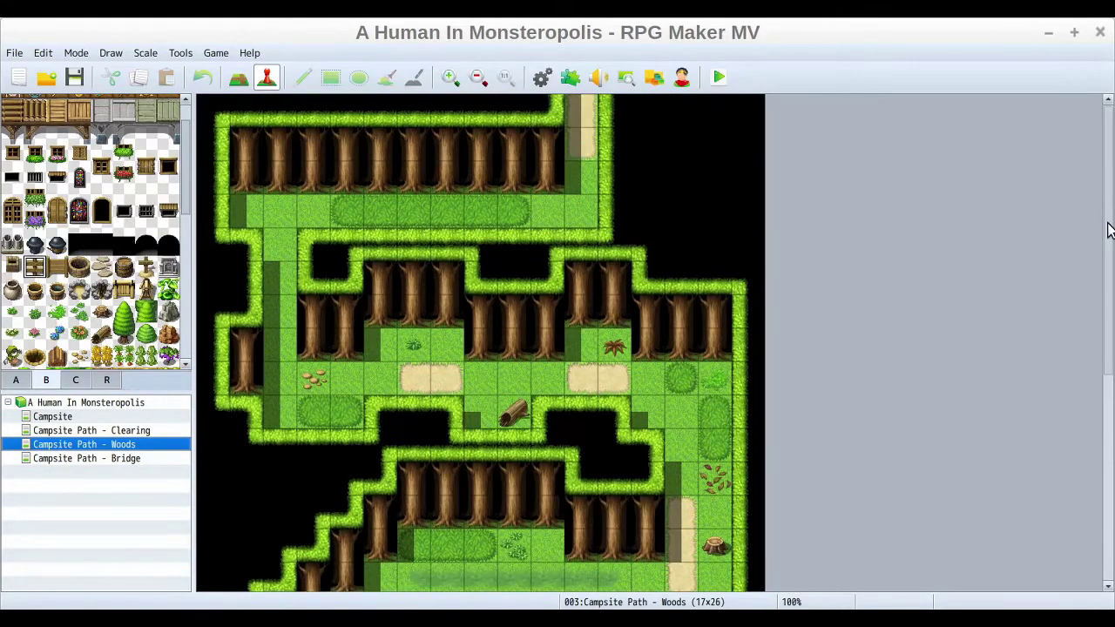
pyautogui.rightClick(578, 110)
pyautogui.moveTo(739, 305)
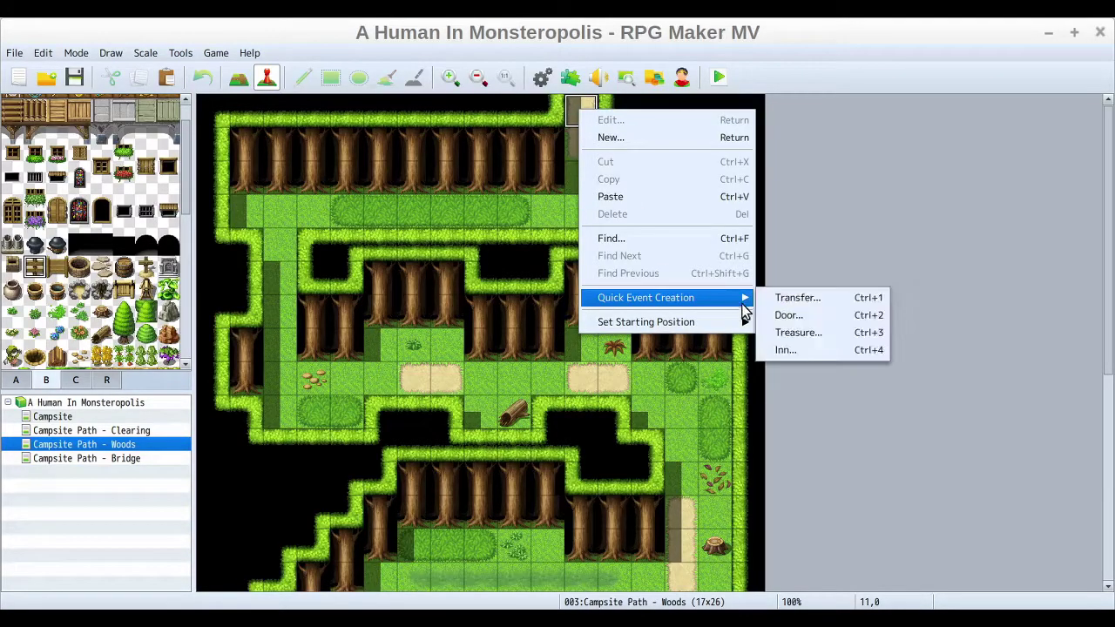
pyautogui.click(835, 301)
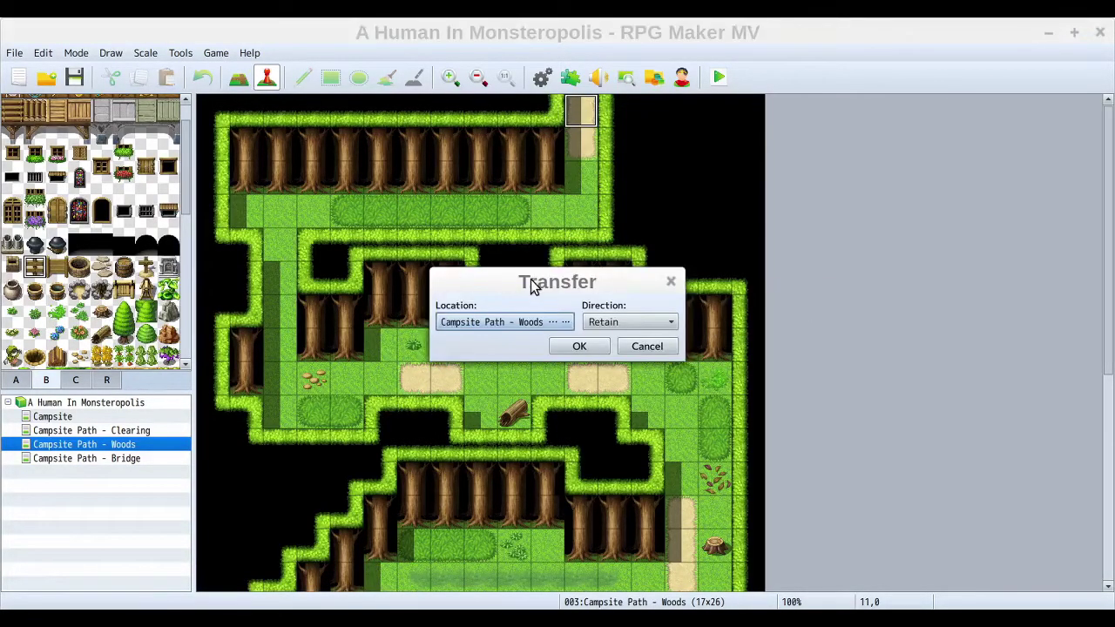
pyautogui.click(566, 322)
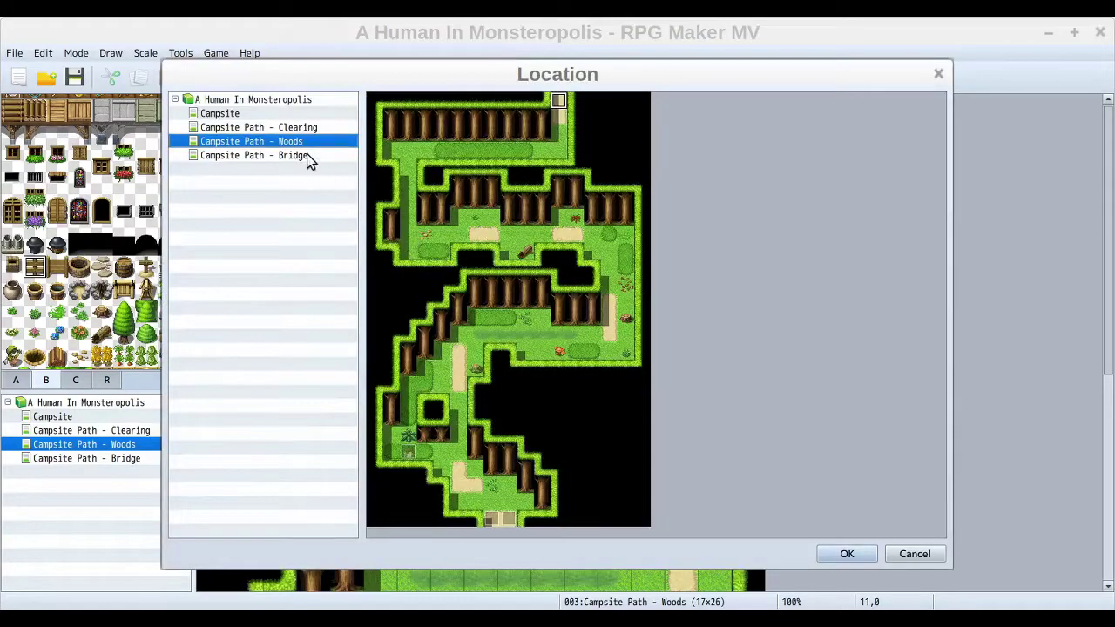
pyautogui.click(269, 158)
pyautogui.click(493, 286)
pyautogui.click(511, 285)
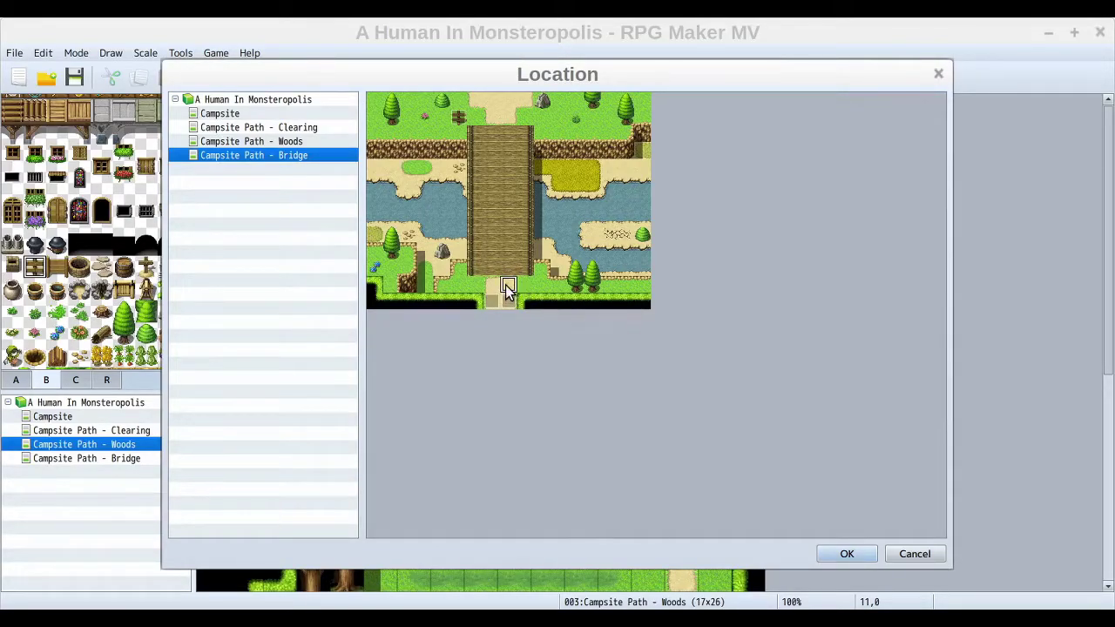
pyautogui.click(855, 554)
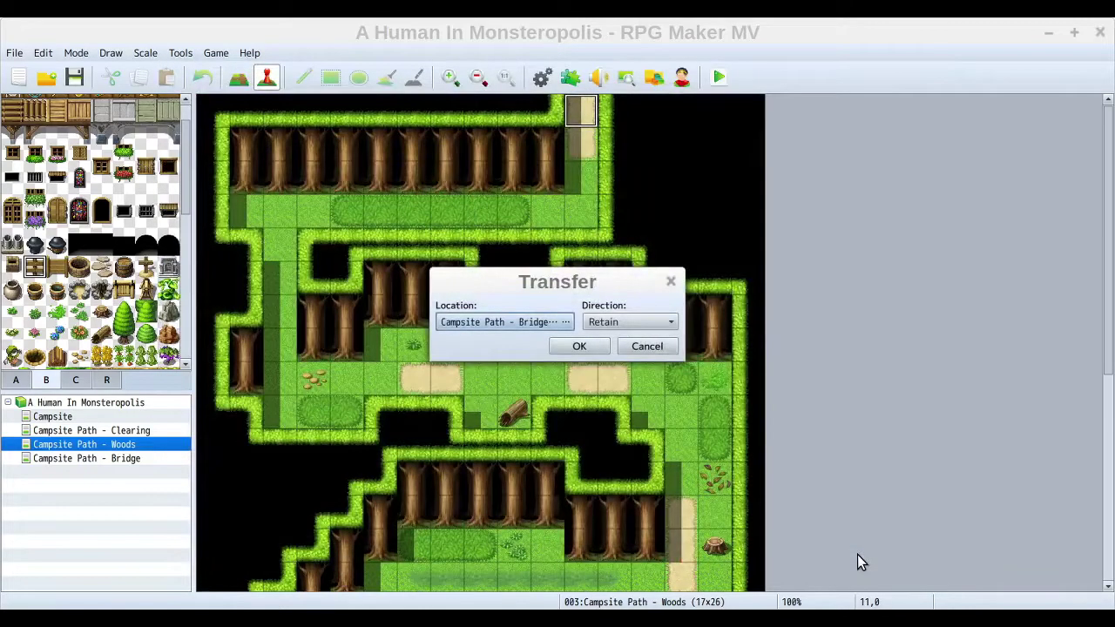
pyautogui.click(579, 346)
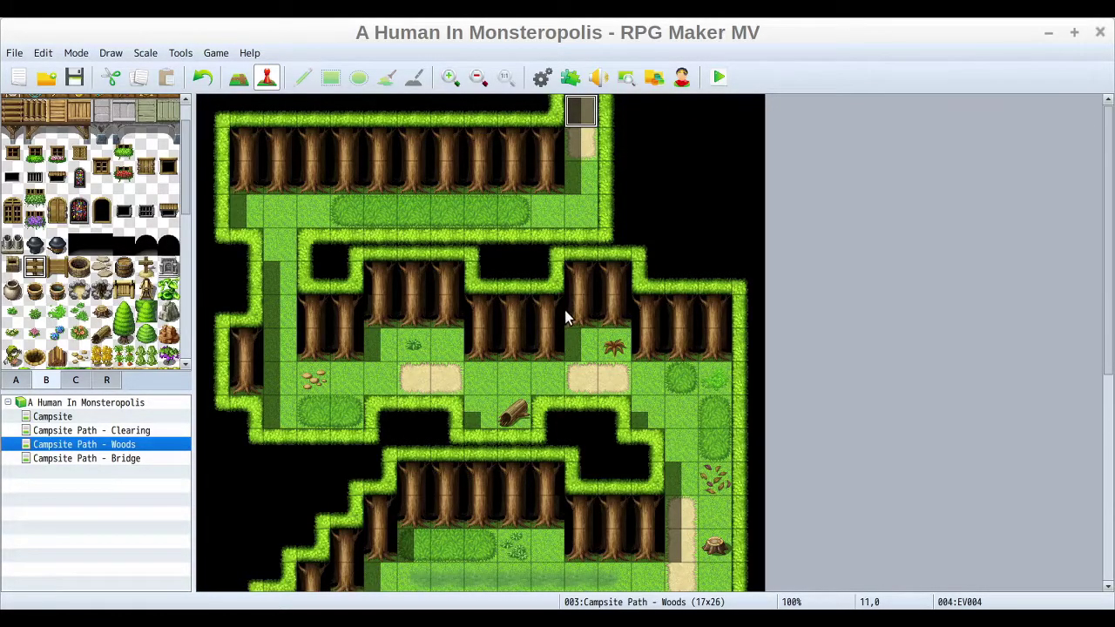
# Step: Start a playtest of the game
pyautogui.click(719, 78)
pyautogui.click(495, 347)
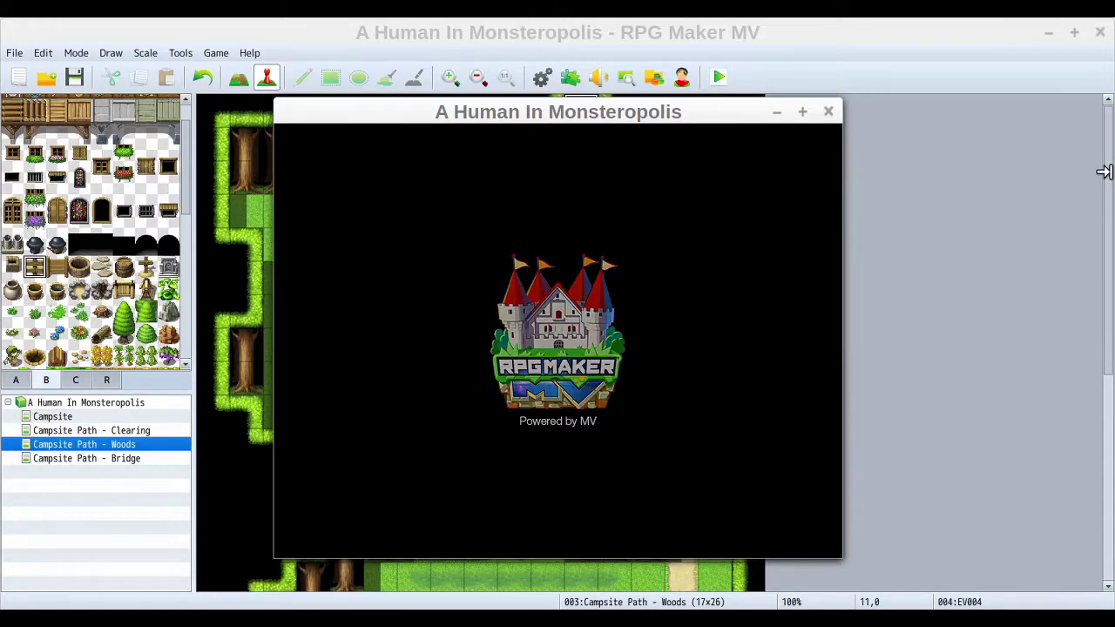
# Step: Start a new game in the playtest and read through the sign's message beside the first path
pyautogui.press('Return')
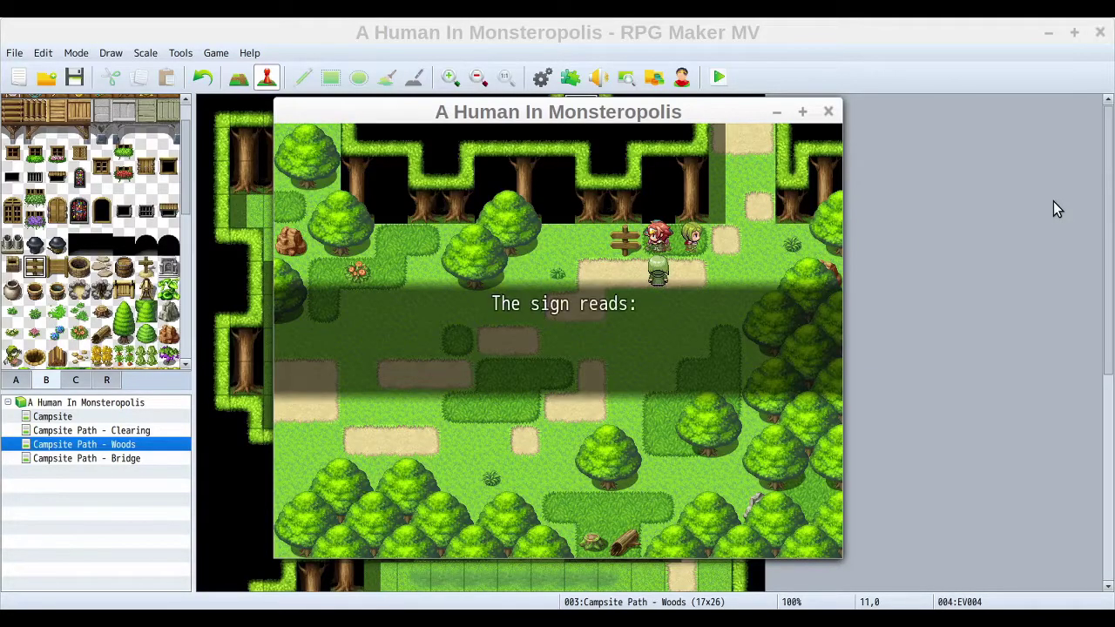
pyautogui.press('Return')
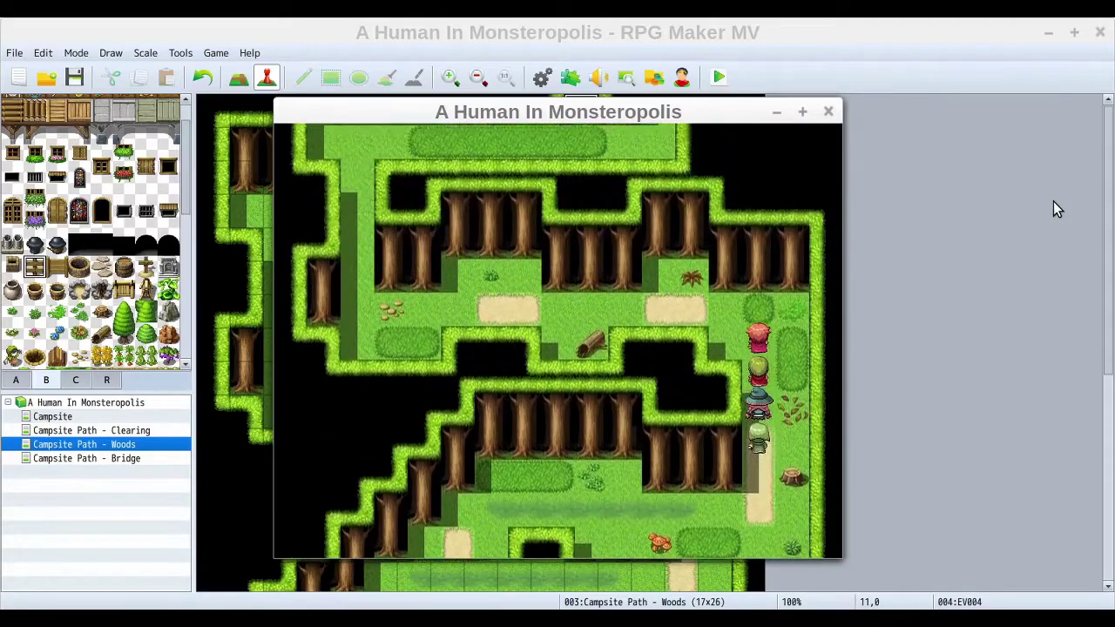
# Step: Walk the party along the winding path of the Woods map into the upper grassy corridor
pyautogui.press('Left')
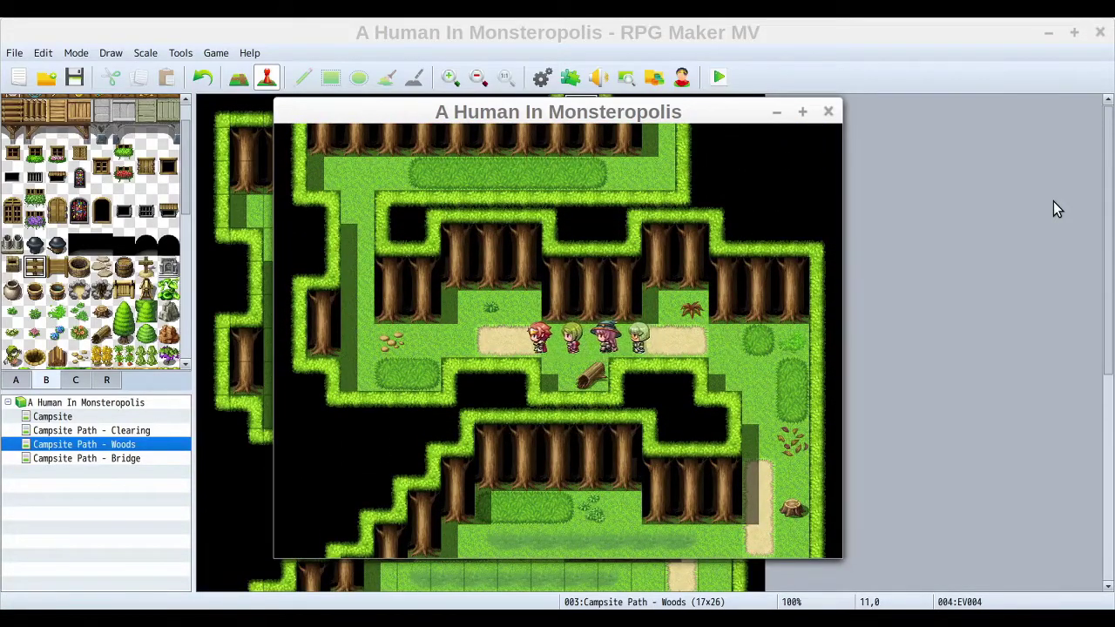
pyautogui.press('Left')
pyautogui.press('Down')
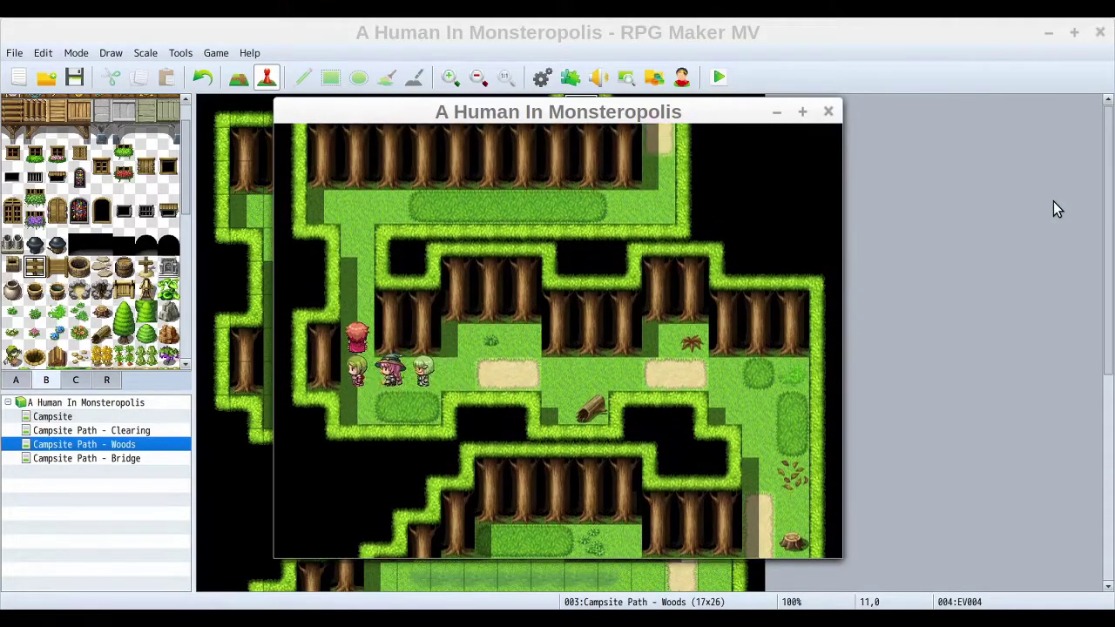
pyautogui.press('Up')
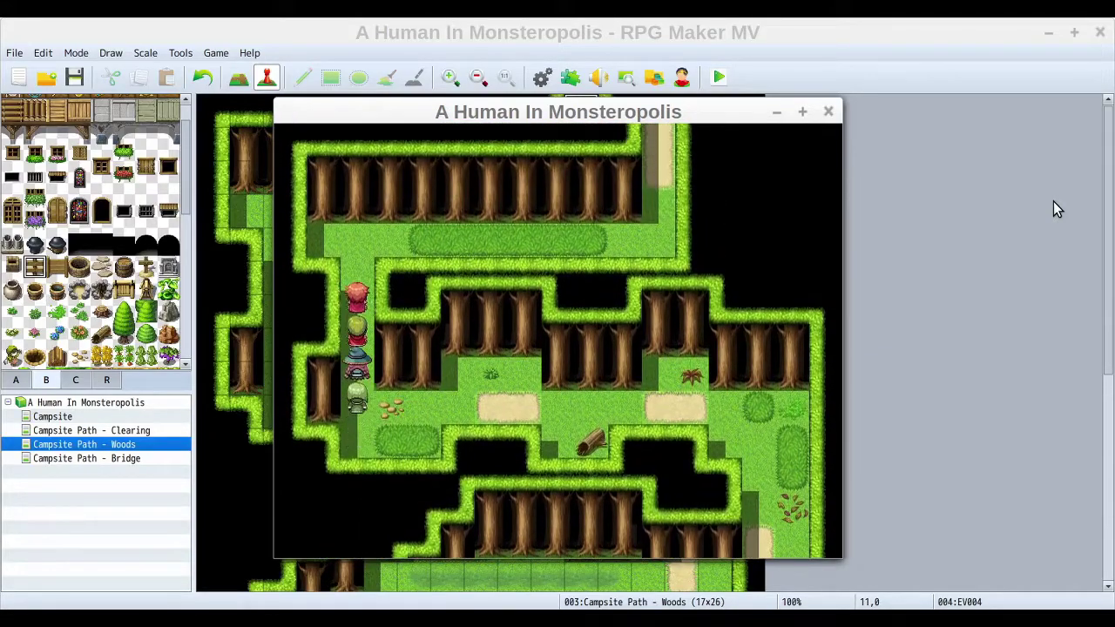
pyautogui.press('Right')
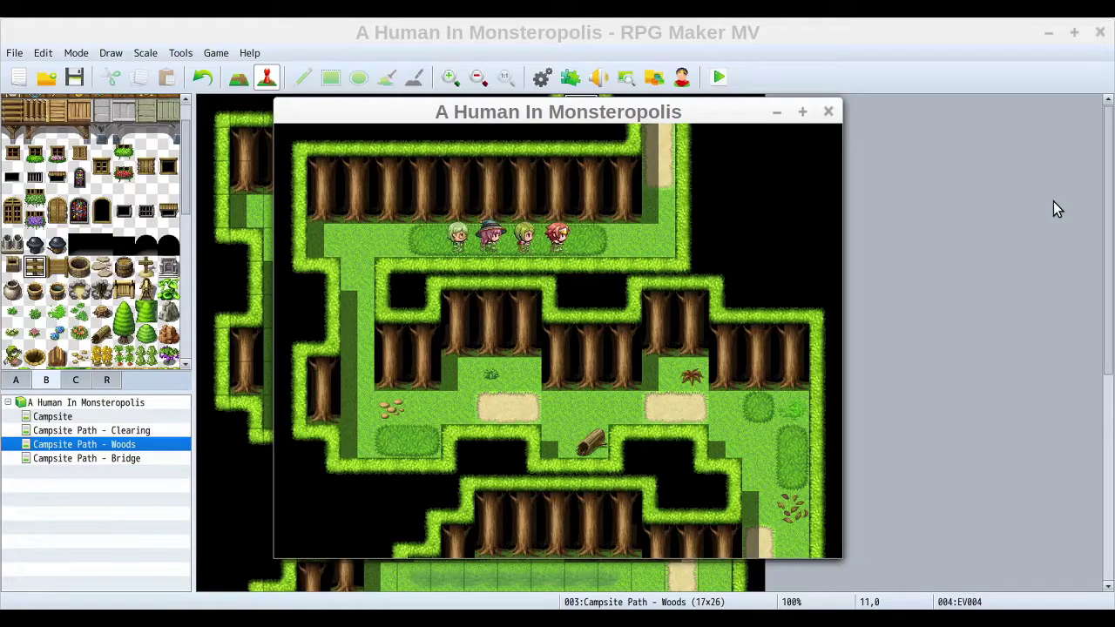
pyautogui.press('Right')
pyautogui.press('Right')
pyautogui.press('Left')
pyautogui.press('Right')
pyautogui.press('Right')
pyautogui.press('Left')
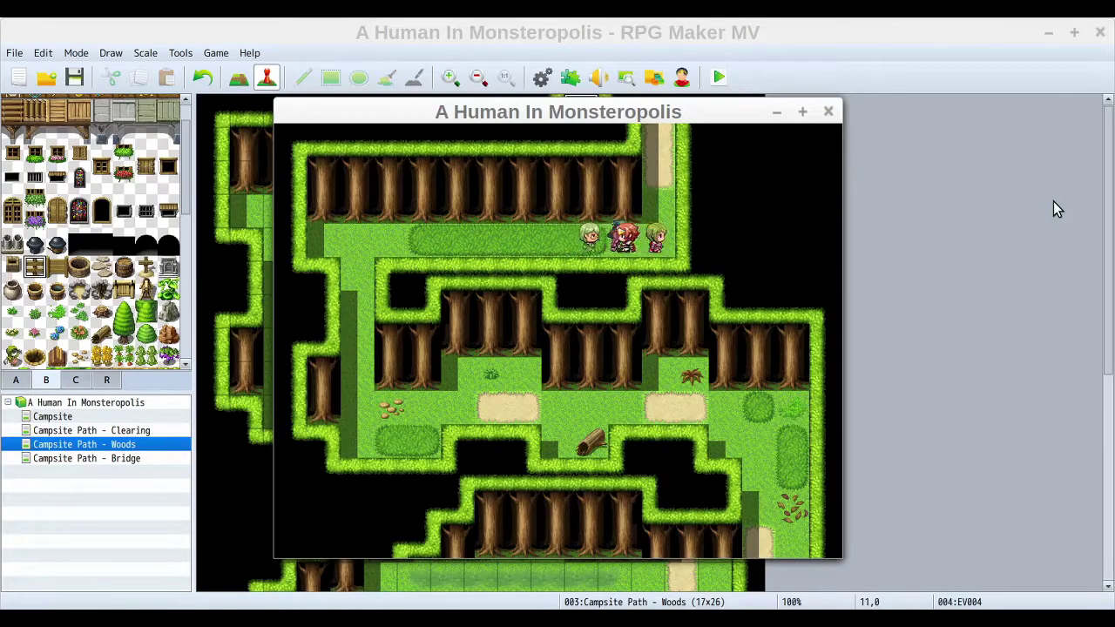
pyautogui.press('Left')
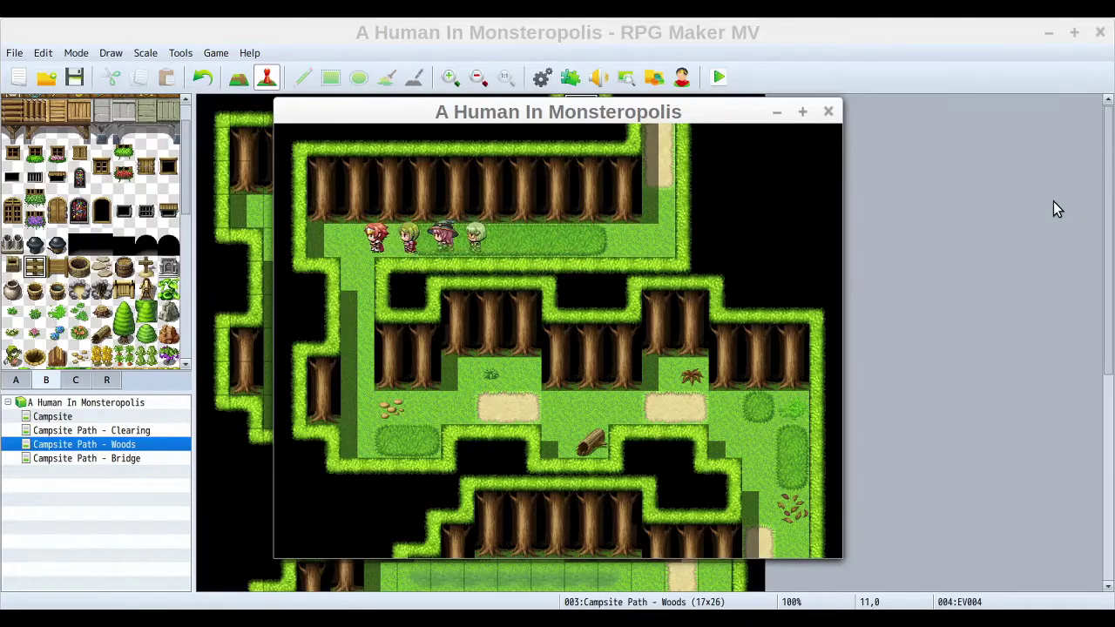
# Step: Lead the party through the Woods map's north exit to the Bridge map and read the sign across the bridge
pyautogui.press('Right')
pyautogui.press('Right')
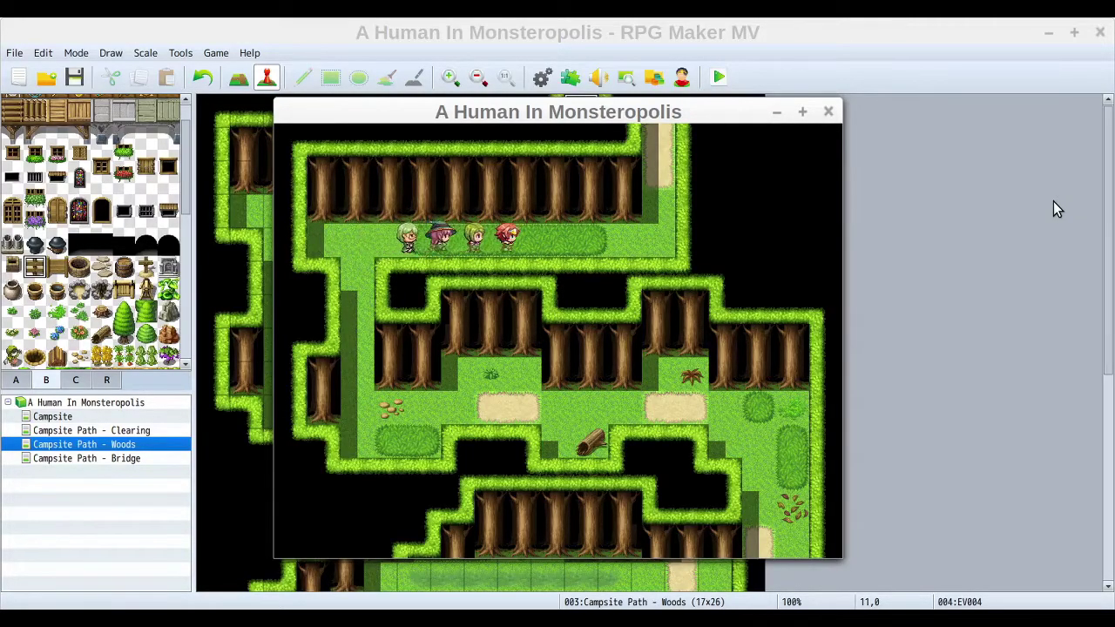
pyautogui.press('Up')
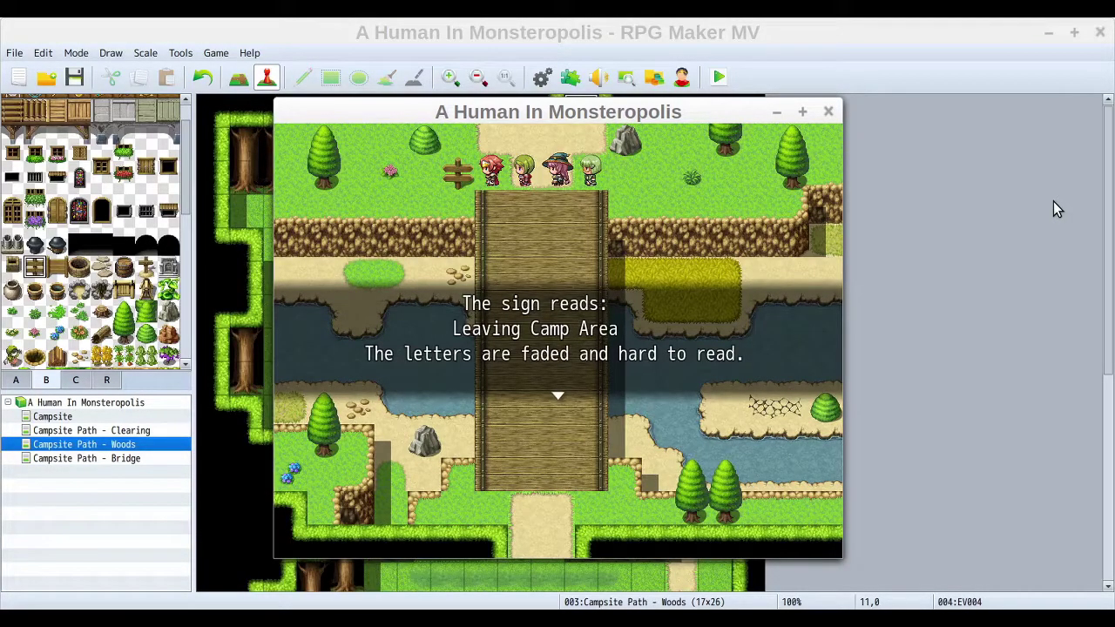
pyautogui.press('Return')
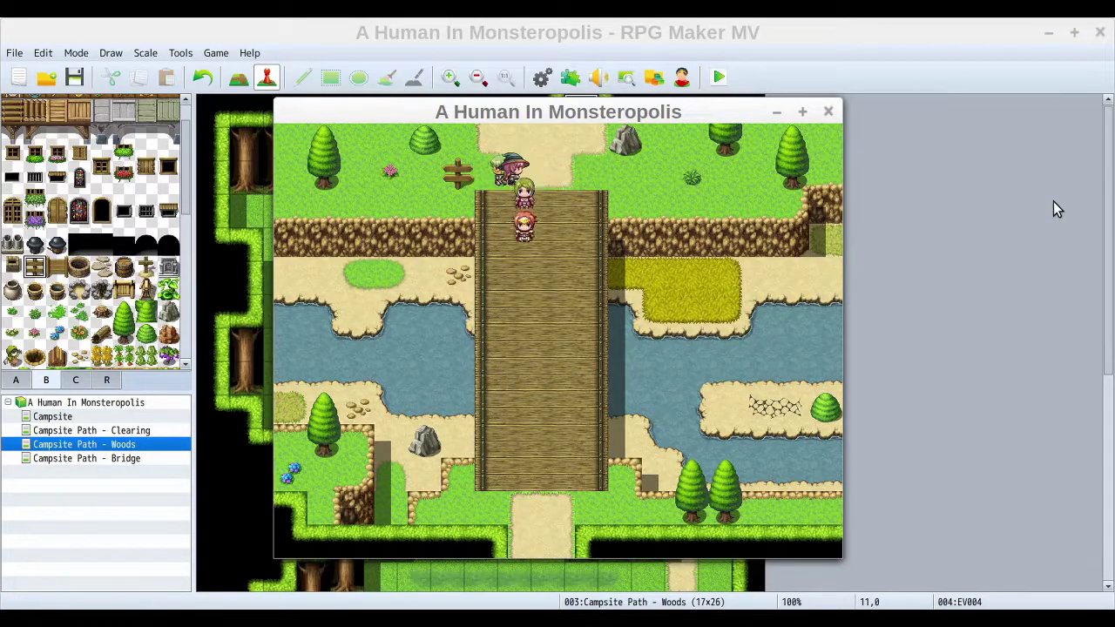
# Step: Step back onto the bridge, return to the sign and read it again to test its changed message
pyautogui.press('Down')
pyautogui.press('Up')
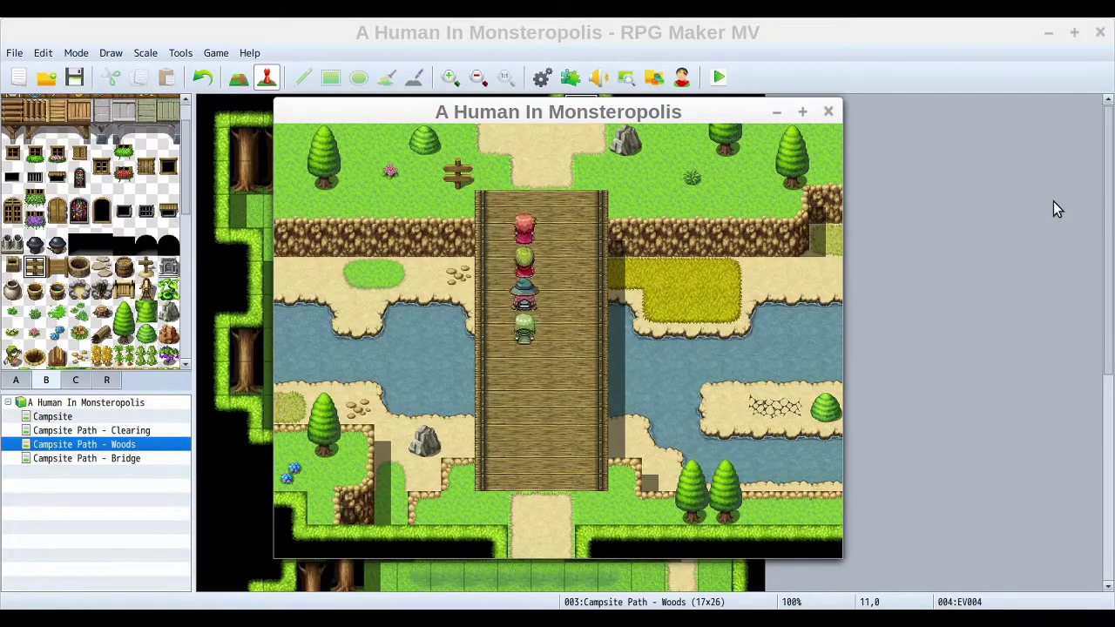
pyautogui.press('Left')
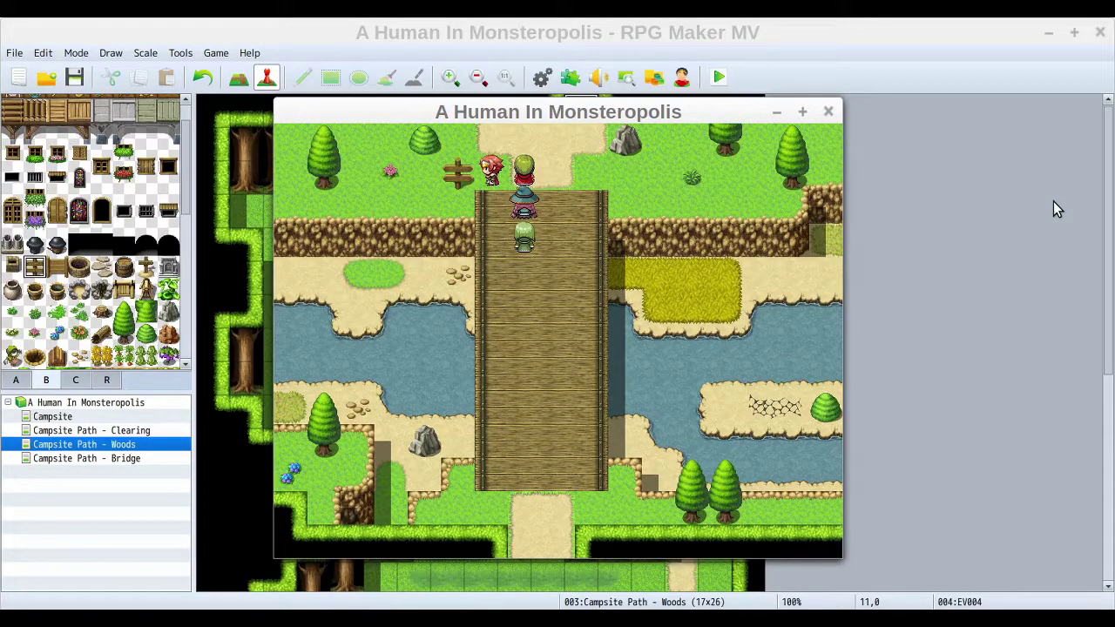
pyautogui.press('Return')
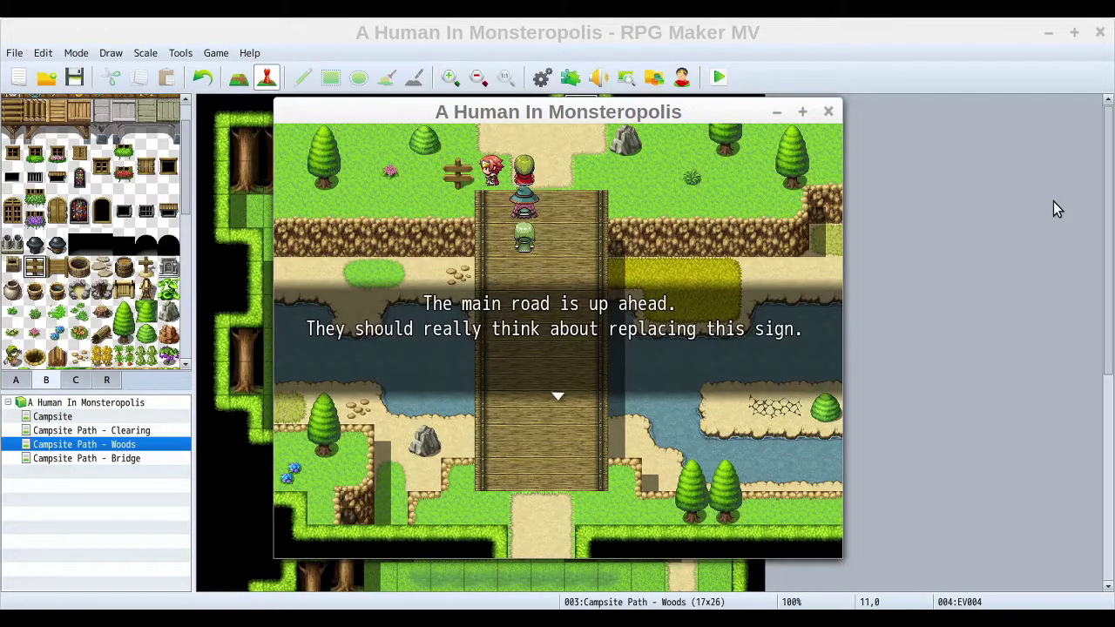
pyautogui.press('Return')
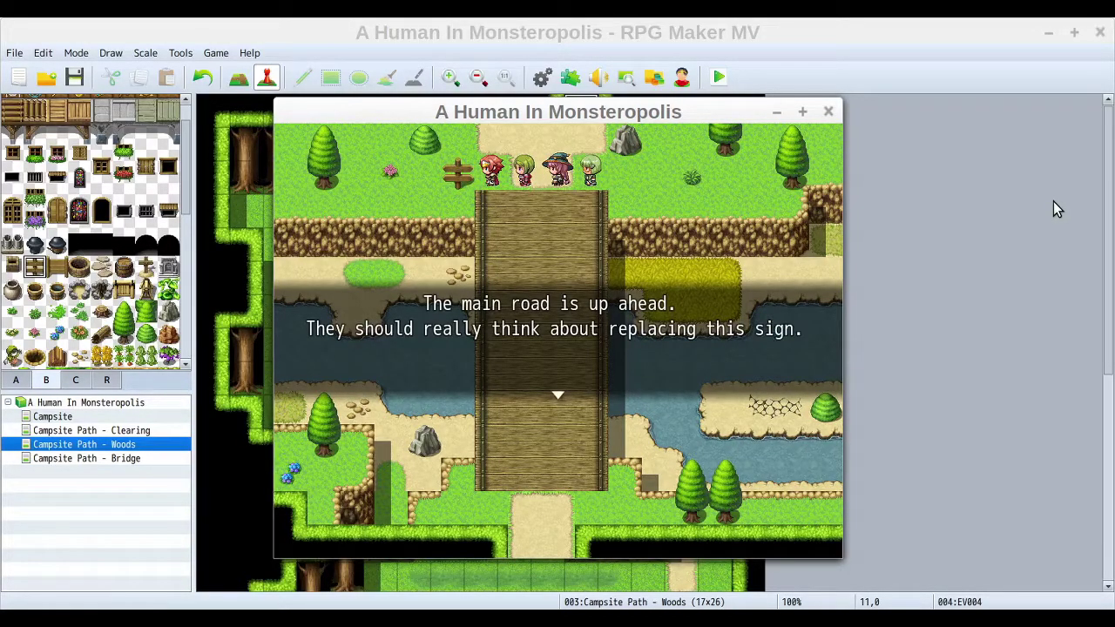
pyautogui.press('Return')
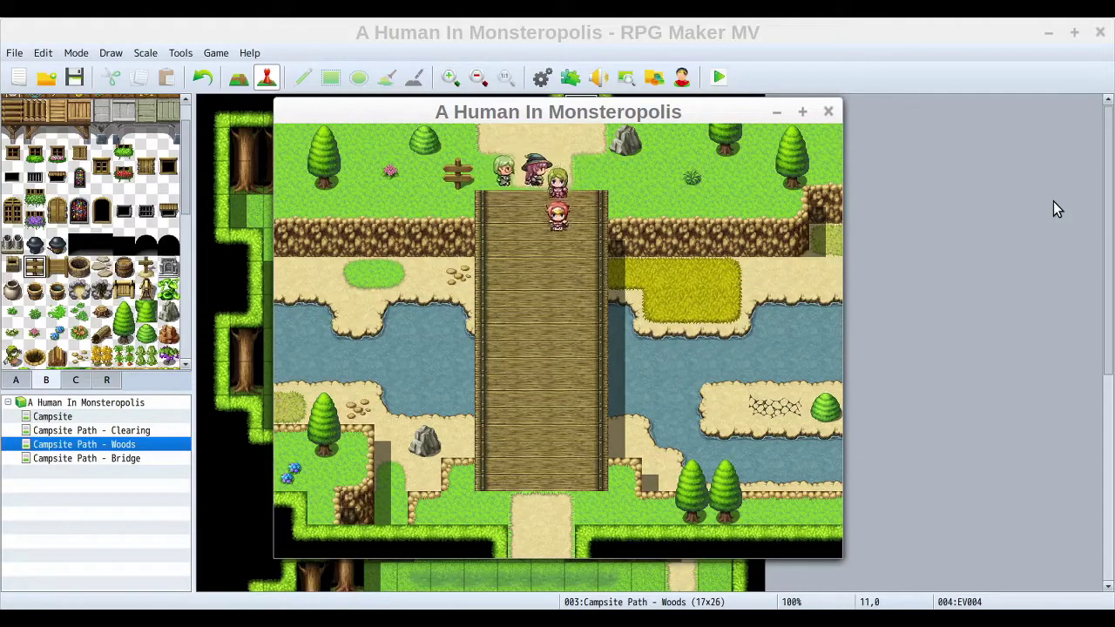
# Step: Move the party around the bridge's north end and recheck the sign's repeat message from beside it
pyautogui.press('Left')
pyautogui.press('Up')
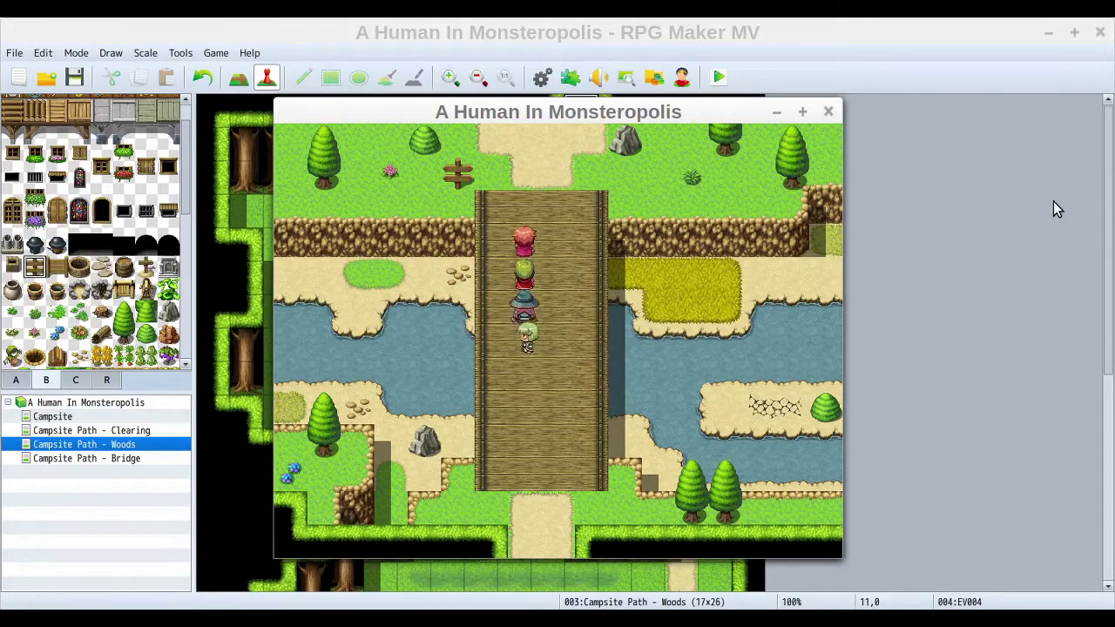
pyautogui.press('Left')
pyautogui.press('Right')
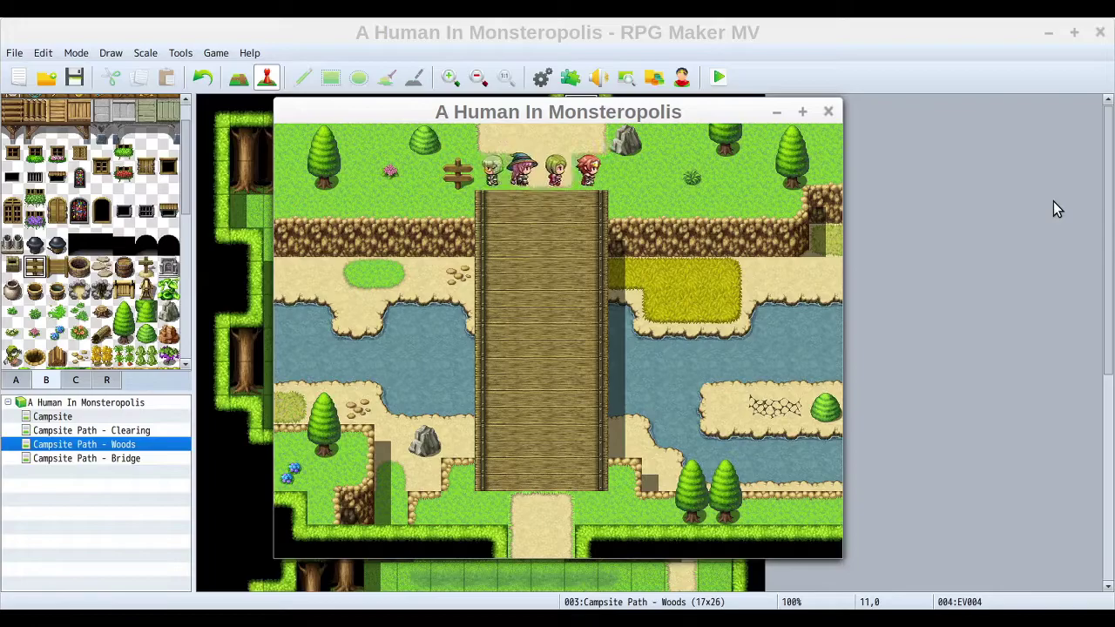
pyautogui.press('Left')
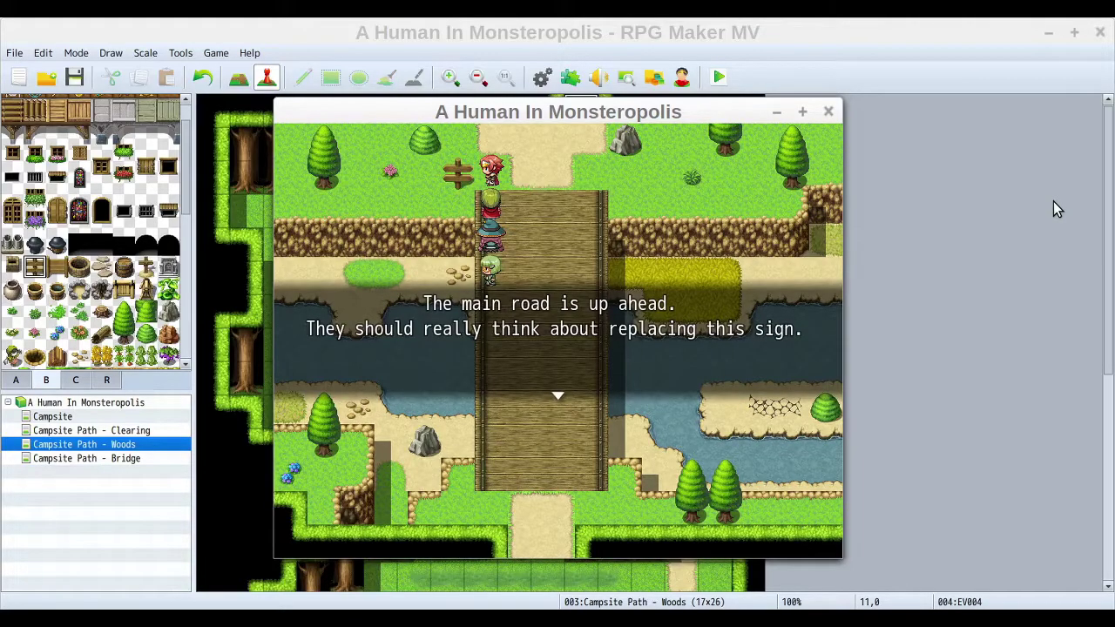
pyautogui.press('Return')
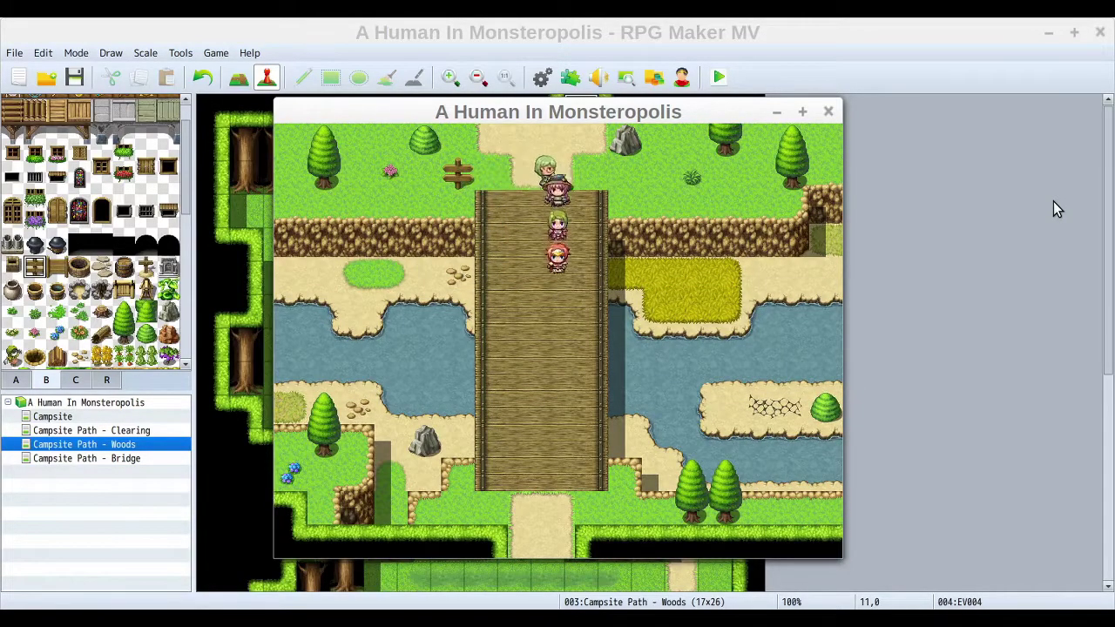